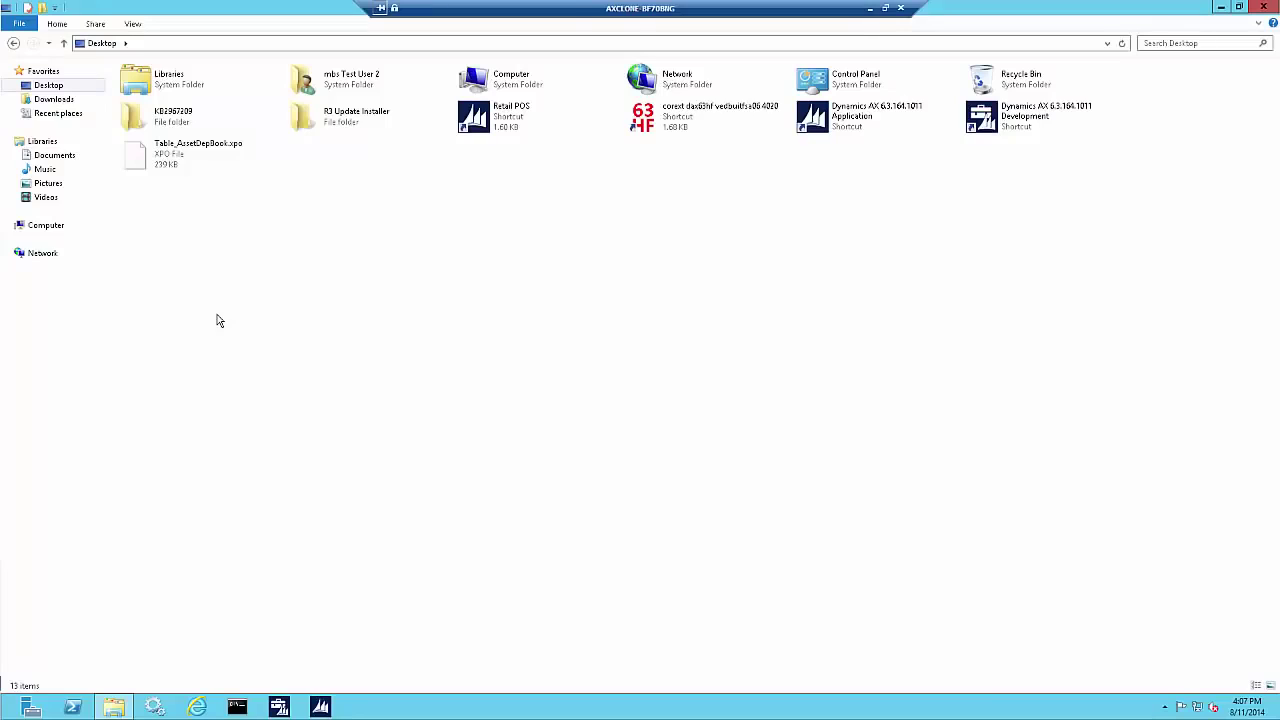
- Open the KB2967209 hotfix folder and launch axupdate.exe
{"action": "double_click", "coordinate": [166, 125]}
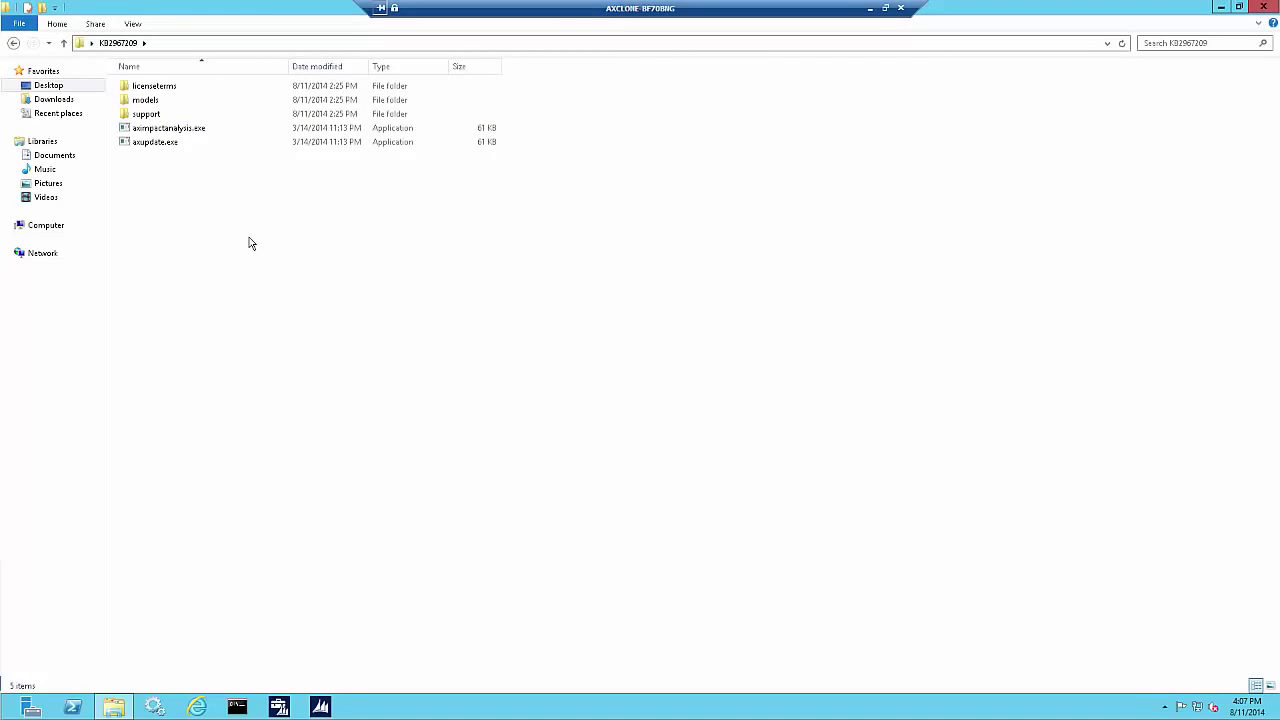
{"action": "double_click", "coordinate": [163, 143]}
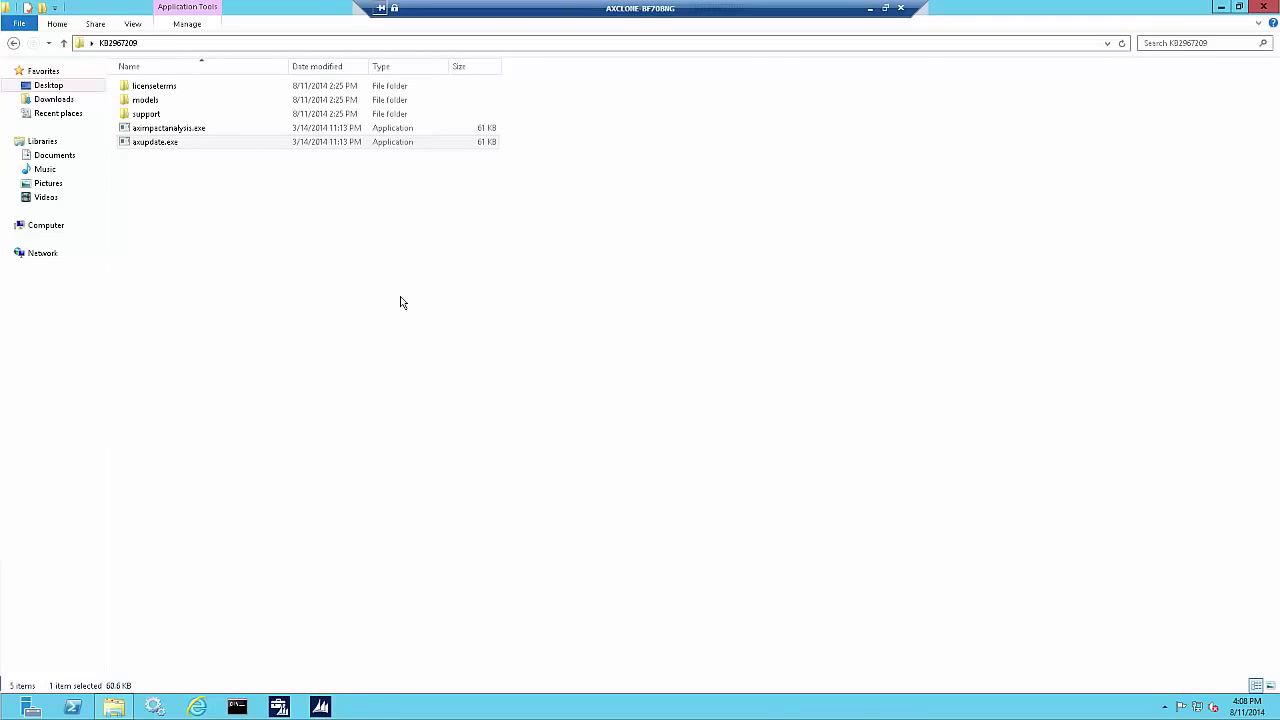
- Accept the license terms and continue past model store, conflict and update review to Review components
{"action": "left_click", "coordinate": [894, 519]}
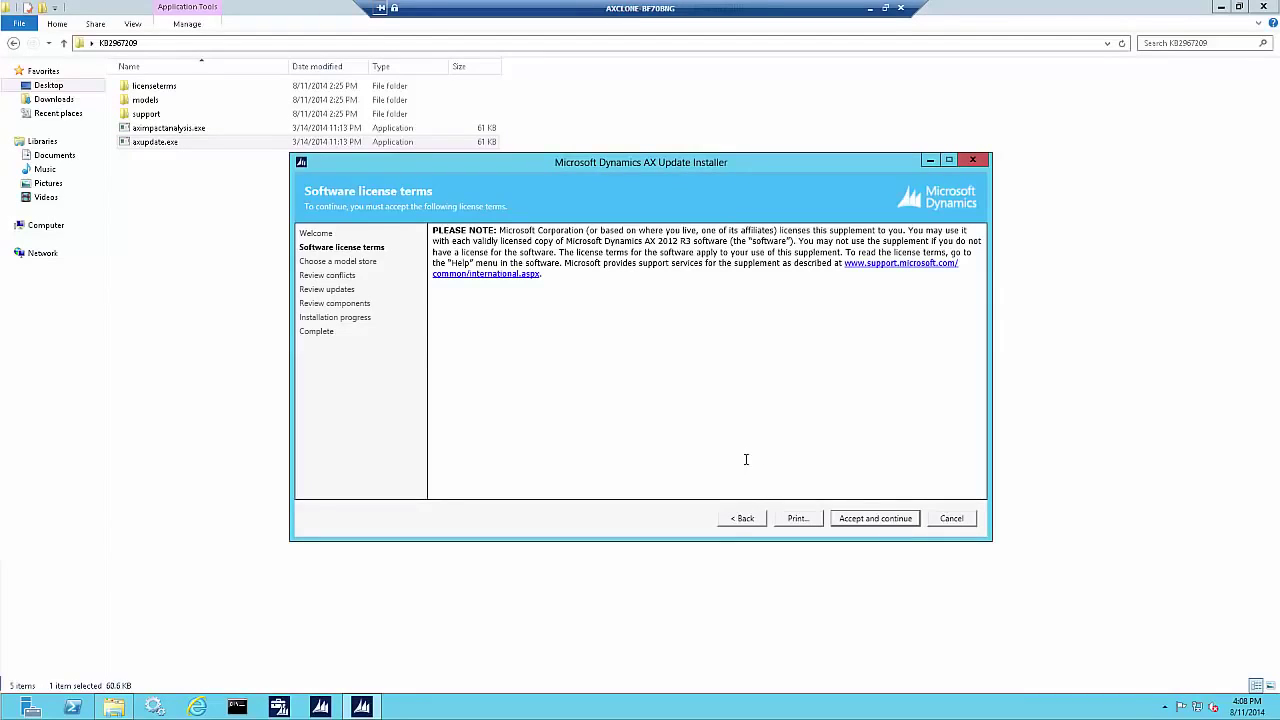
{"action": "left_click", "coordinate": [868, 522]}
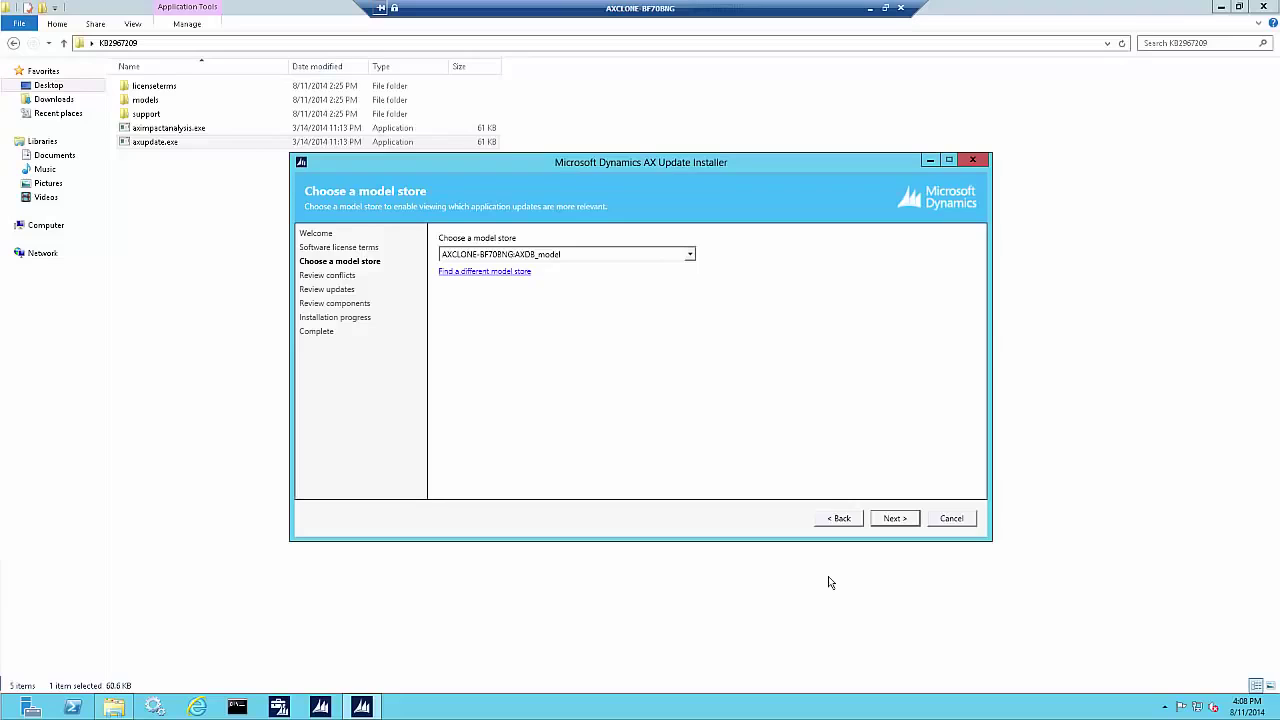
{"action": "left_click", "coordinate": [894, 520]}
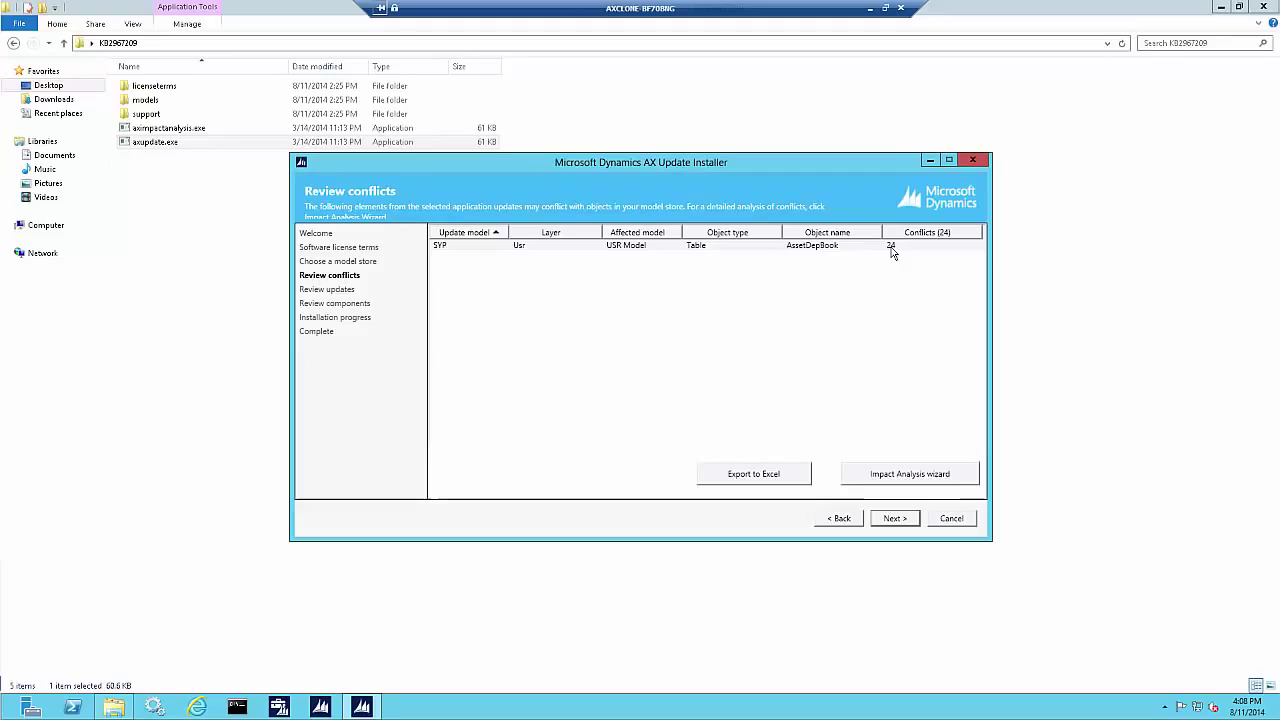
{"action": "left_click", "coordinate": [890, 522]}
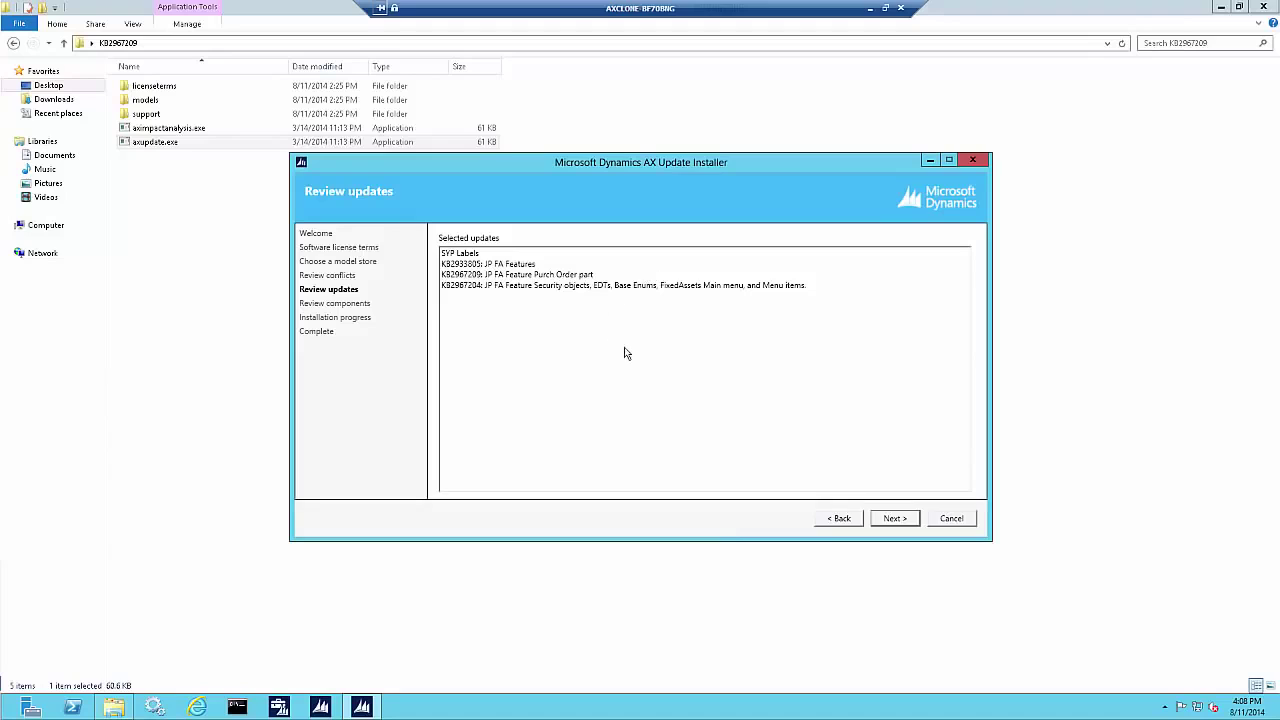
{"action": "left_click", "coordinate": [894, 518]}
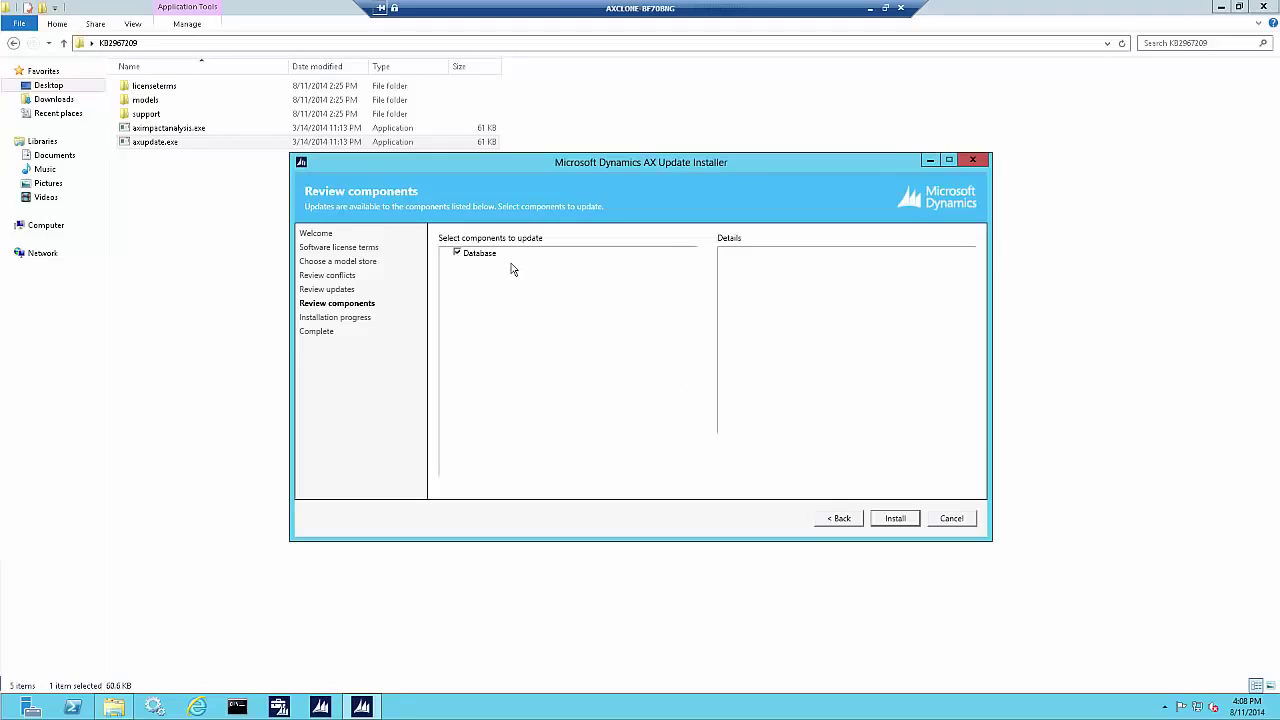
- Install the hotfix updates into the checked Database component
{"action": "left_click", "coordinate": [895, 518]}
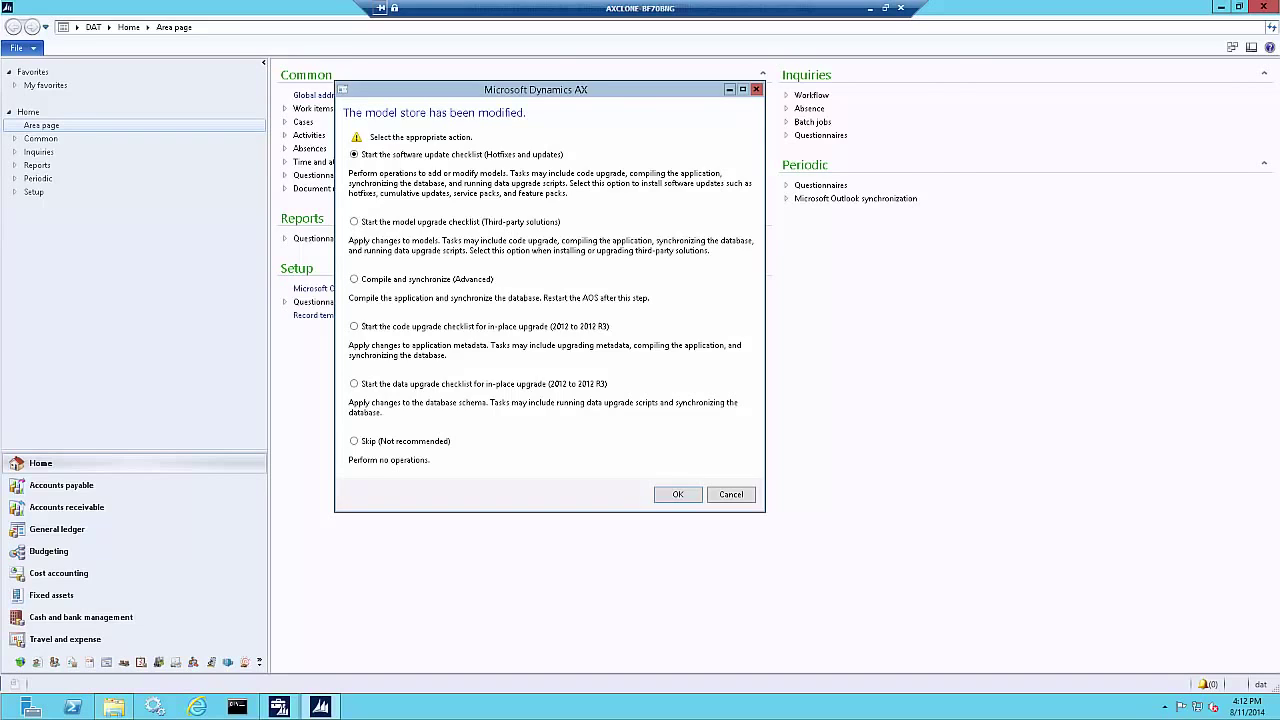
- Start the software update checklist, dismiss the docking tip, and expand the Code upgrade tasks
{"action": "key", "text": "Return"}
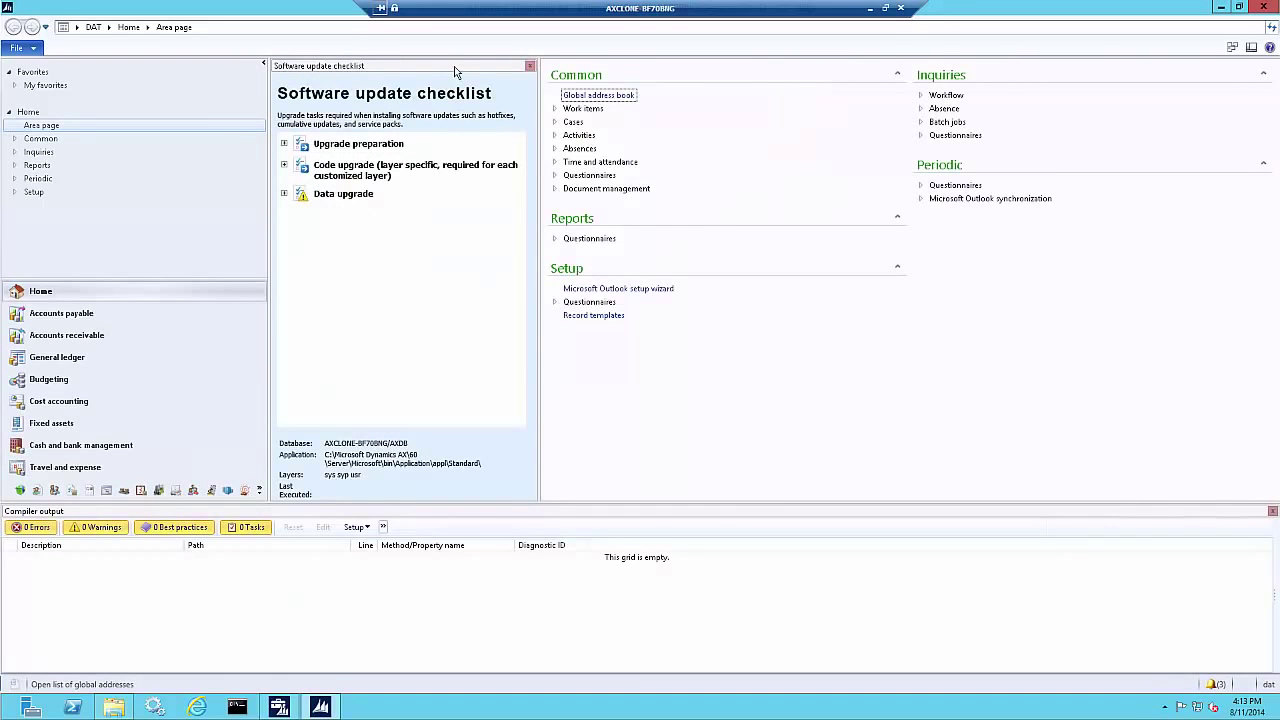
{"action": "left_click_drag", "start_coordinate": [455, 72], "coordinate": [526, 82]}
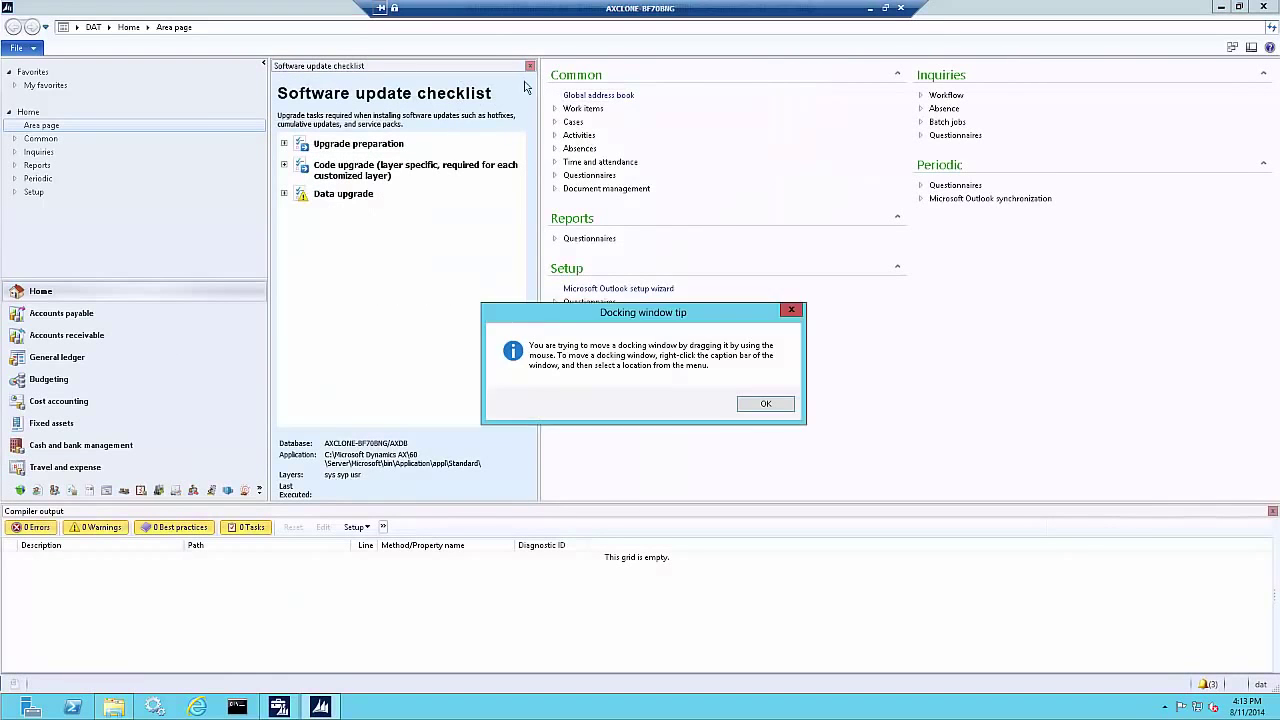
{"action": "left_click", "coordinate": [766, 405]}
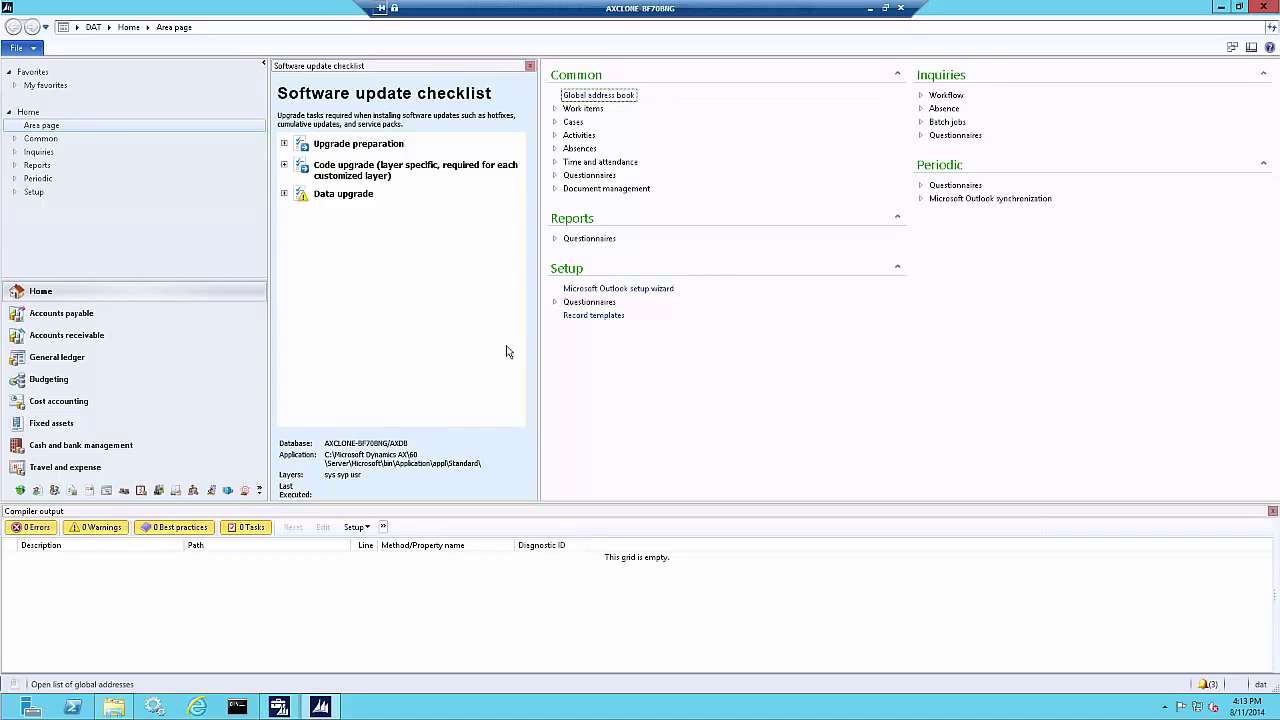
{"action": "left_click", "coordinate": [284, 165]}
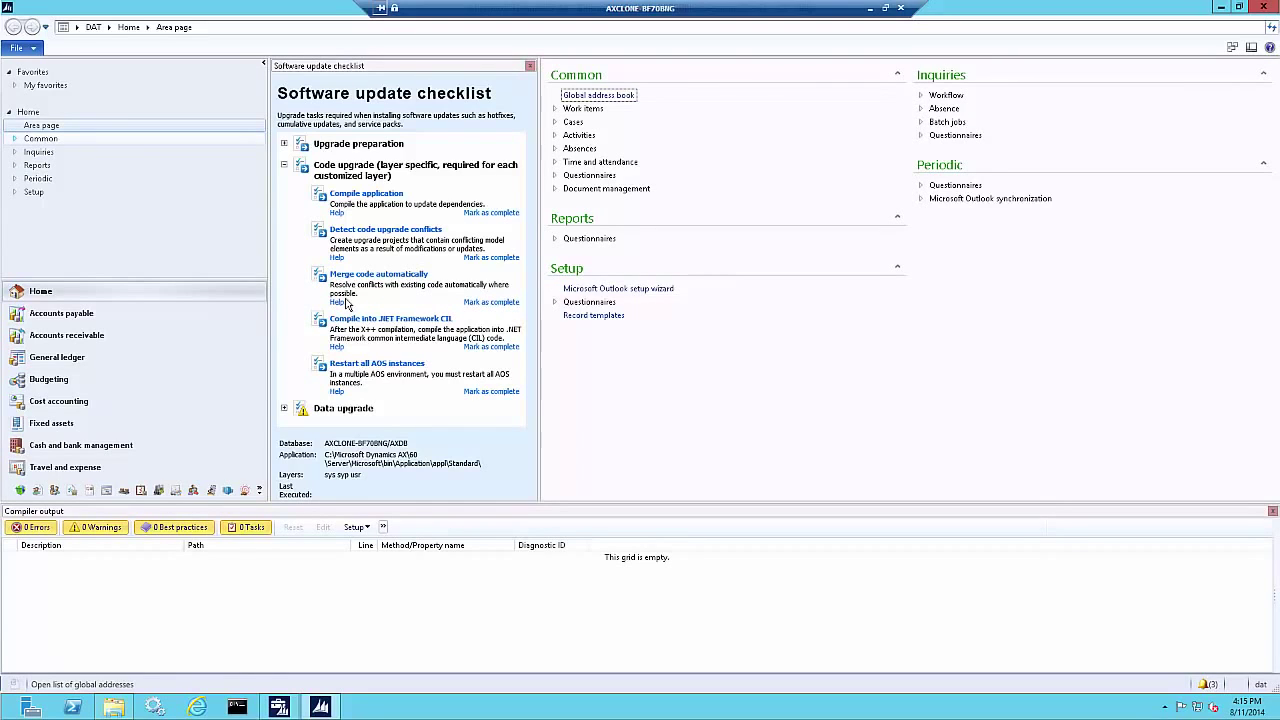
- Open the Compare tool for the AssetBook validateField method from the AOT
{"action": "left_click", "coordinate": [280, 710]}
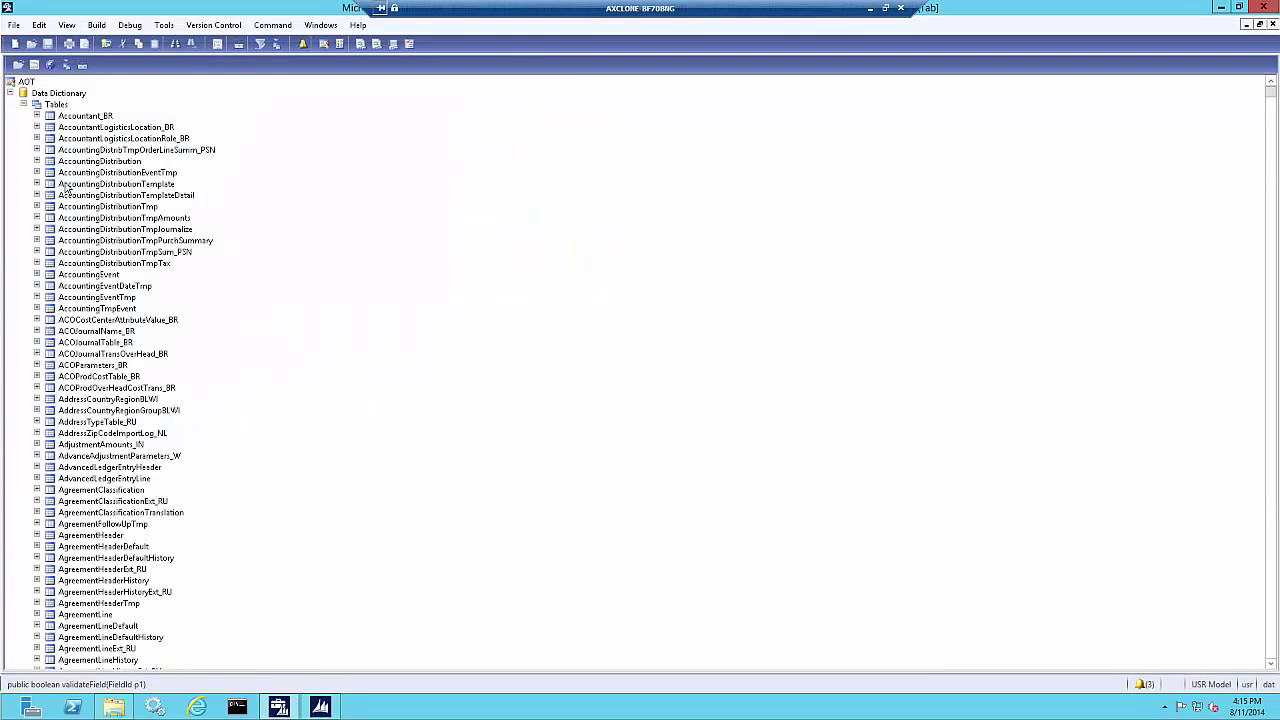
{"action": "scroll", "coordinate": [80, 398], "scroll_direction": "down", "scroll_amount": 18}
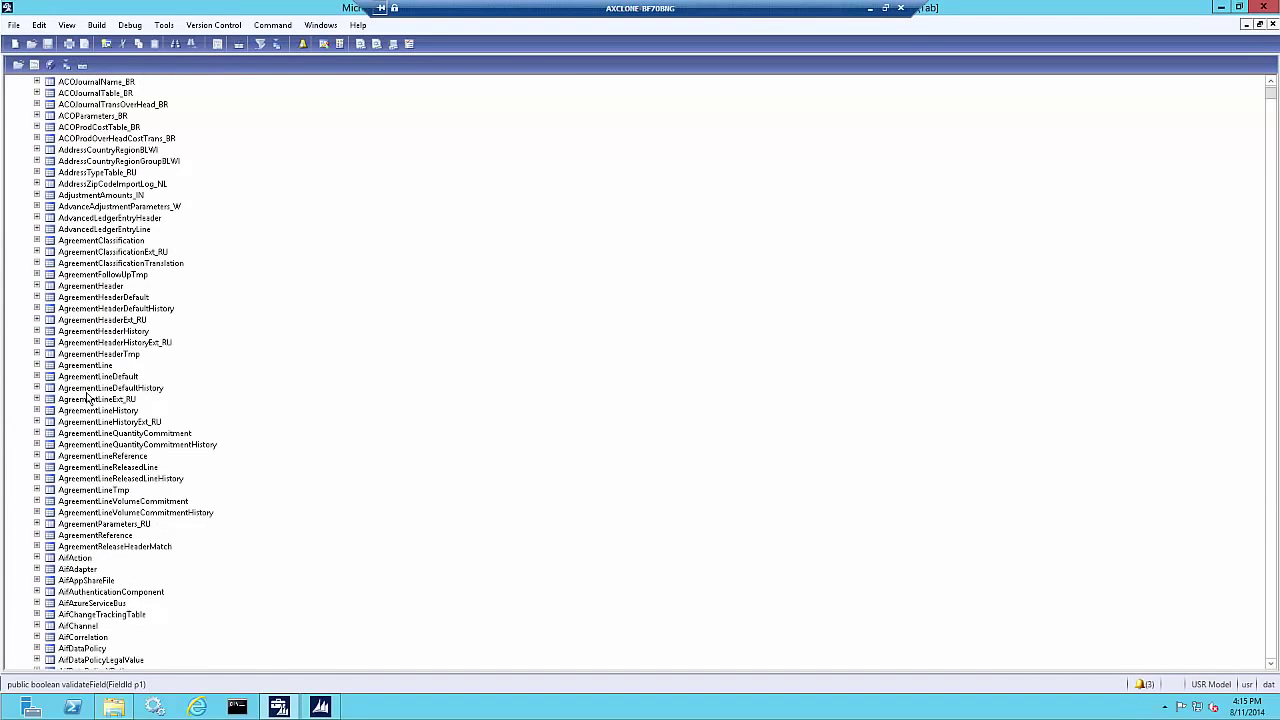
{"action": "scroll", "coordinate": [70, 396], "scroll_direction": "down", "scroll_amount": 20}
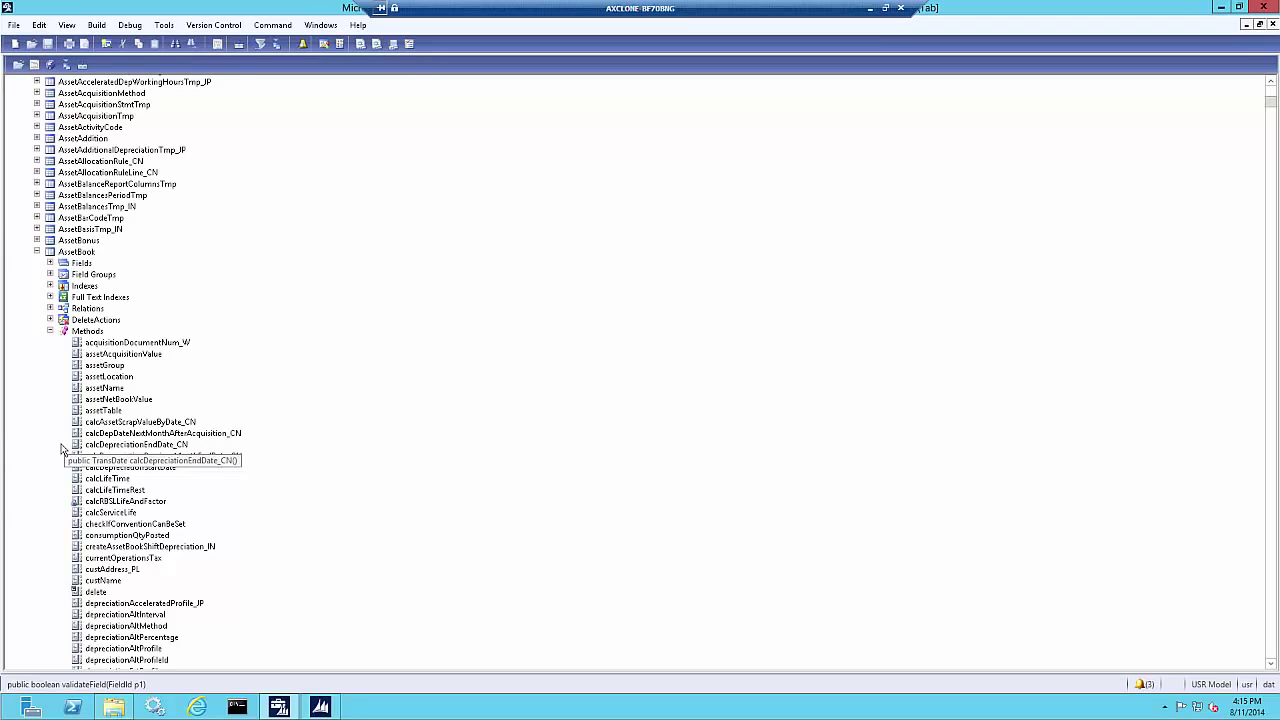
{"action": "scroll", "coordinate": [61, 449], "scroll_direction": "down", "scroll_amount": 12}
{"action": "scroll", "coordinate": [61, 449], "scroll_direction": "up", "scroll_amount": 5}
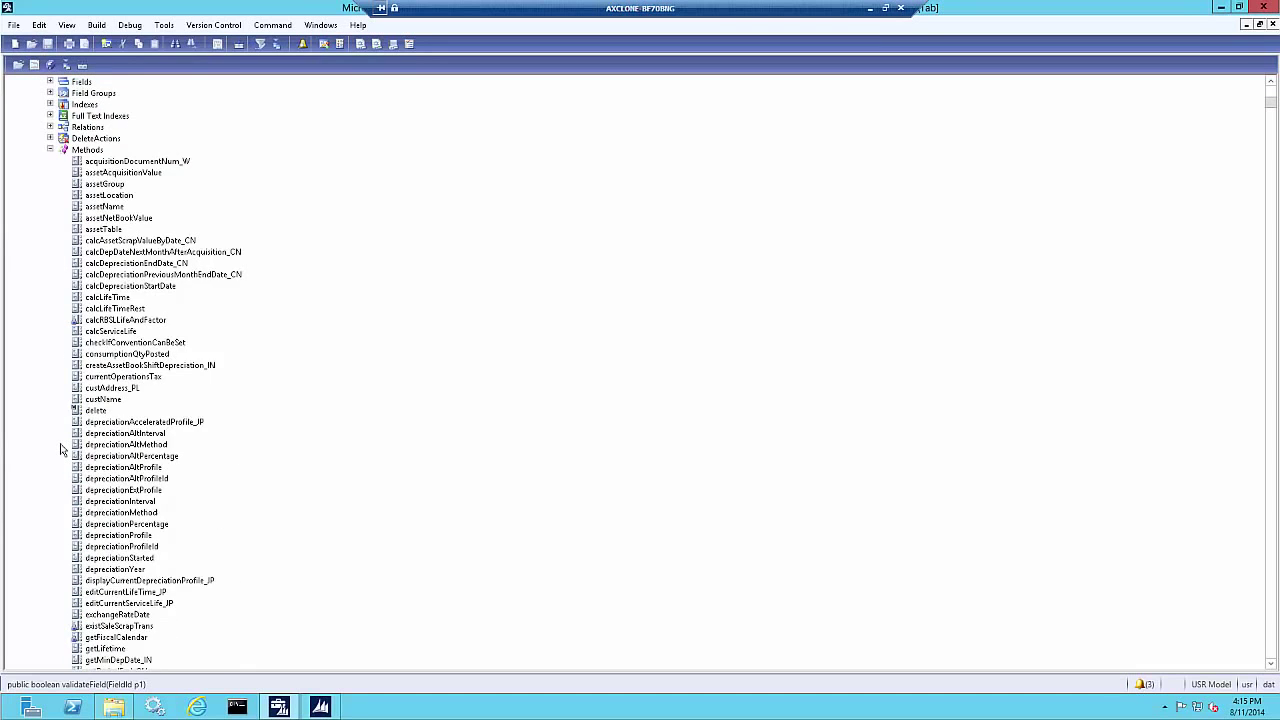
{"action": "scroll", "coordinate": [61, 449], "scroll_direction": "down", "scroll_amount": 18}
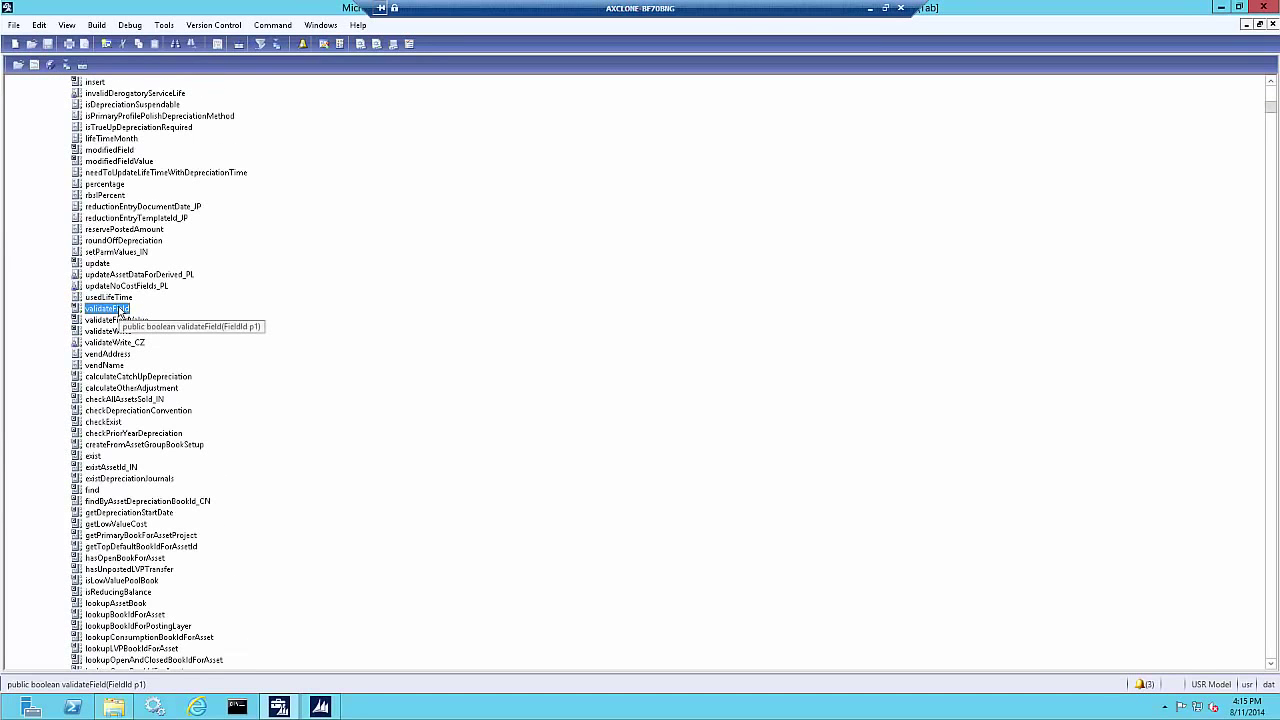
{"action": "right_click", "coordinate": [120, 311]}
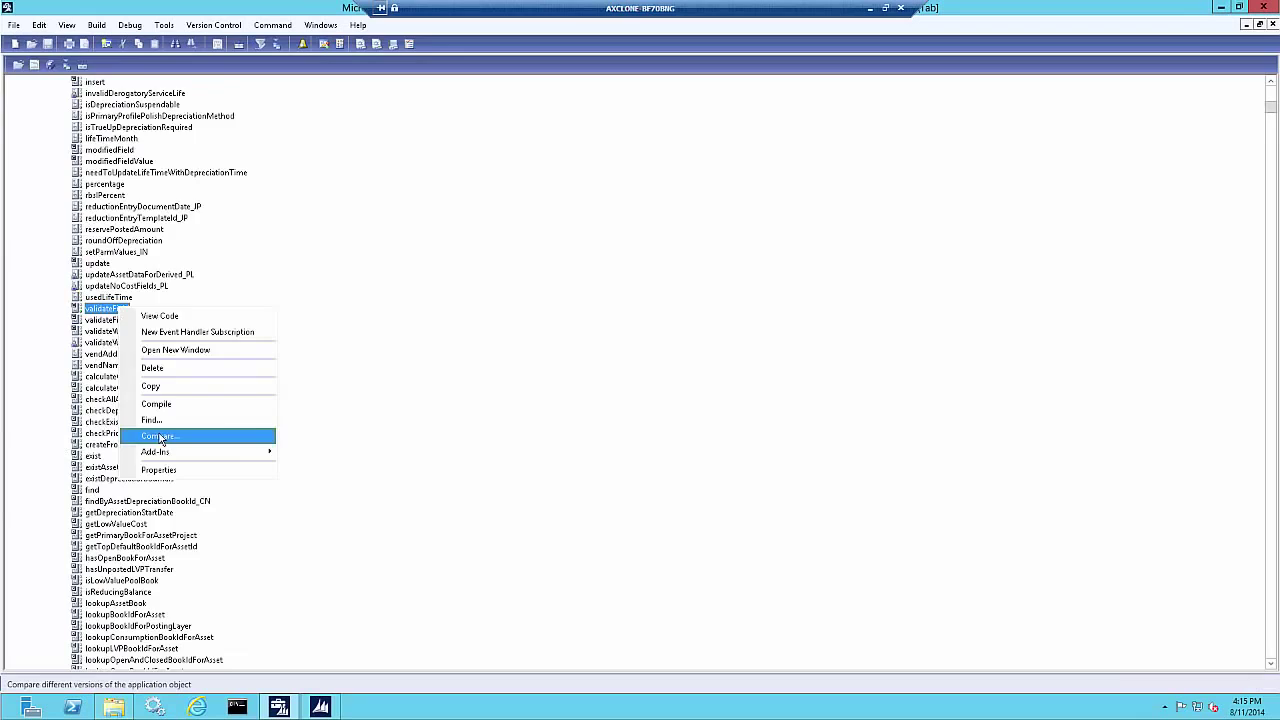
{"action": "left_click", "coordinate": [231, 418]}
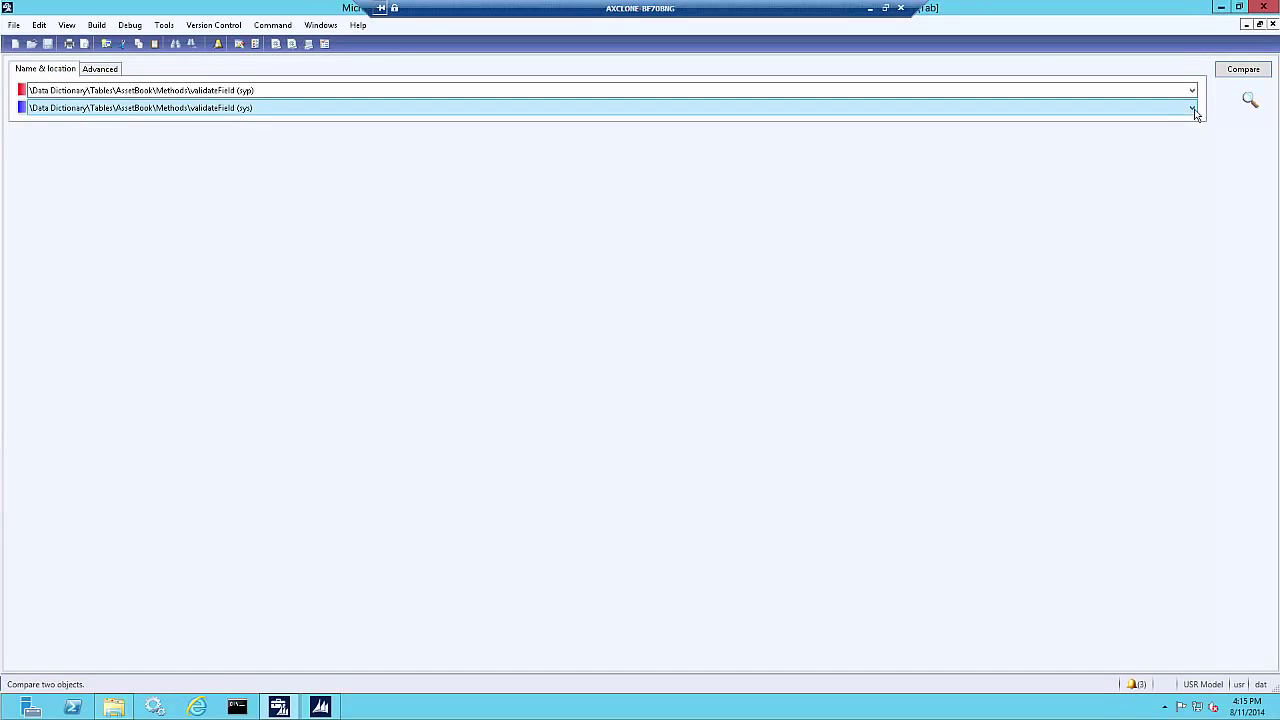
- Compare the two validateField versions and scroll through their code differences
{"action": "left_click", "coordinate": [1246, 72]}
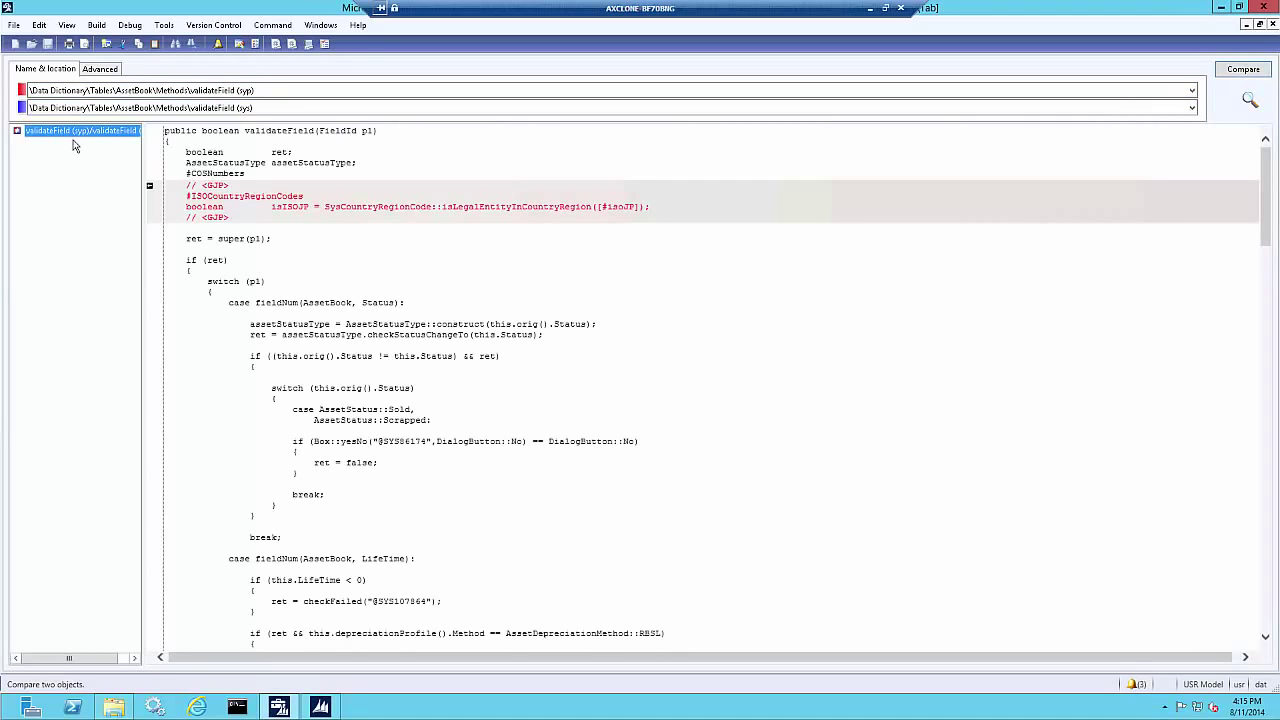
{"action": "left_click", "coordinate": [316, 260]}
{"action": "scroll", "coordinate": [316, 260], "scroll_direction": "down", "scroll_amount": 2}
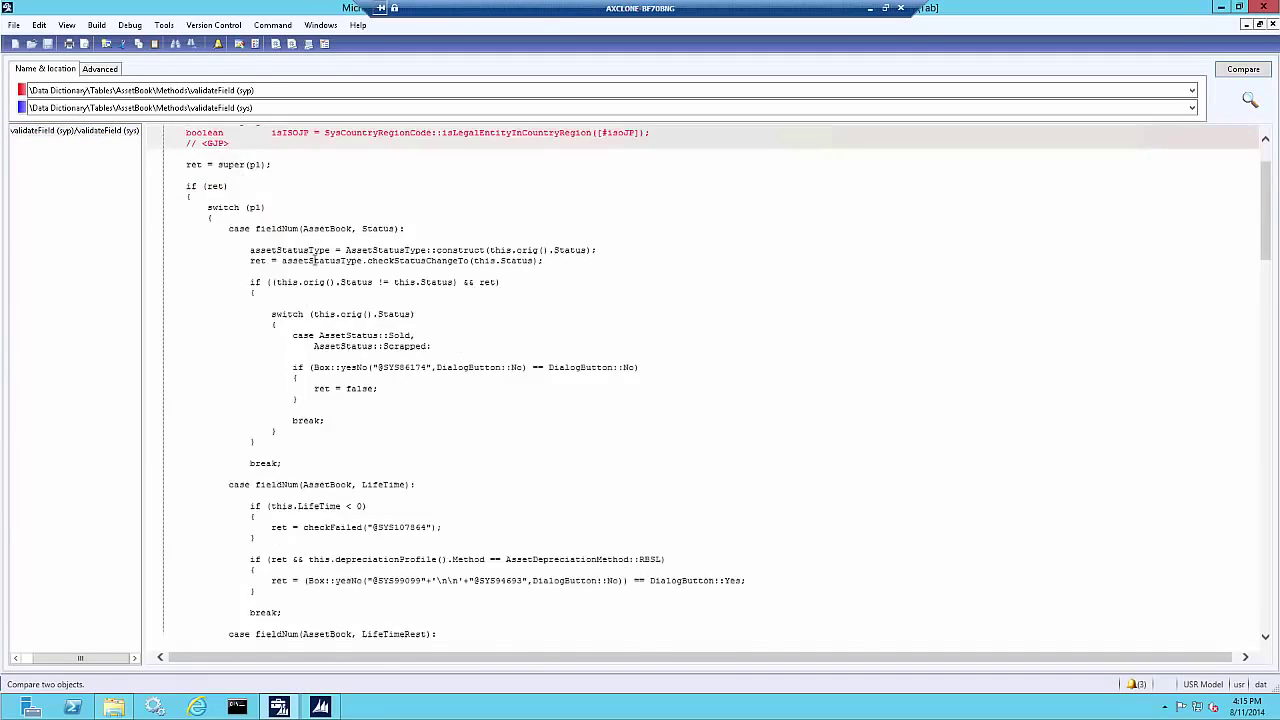
{"action": "scroll", "coordinate": [316, 260], "scroll_direction": "down", "scroll_amount": 20}
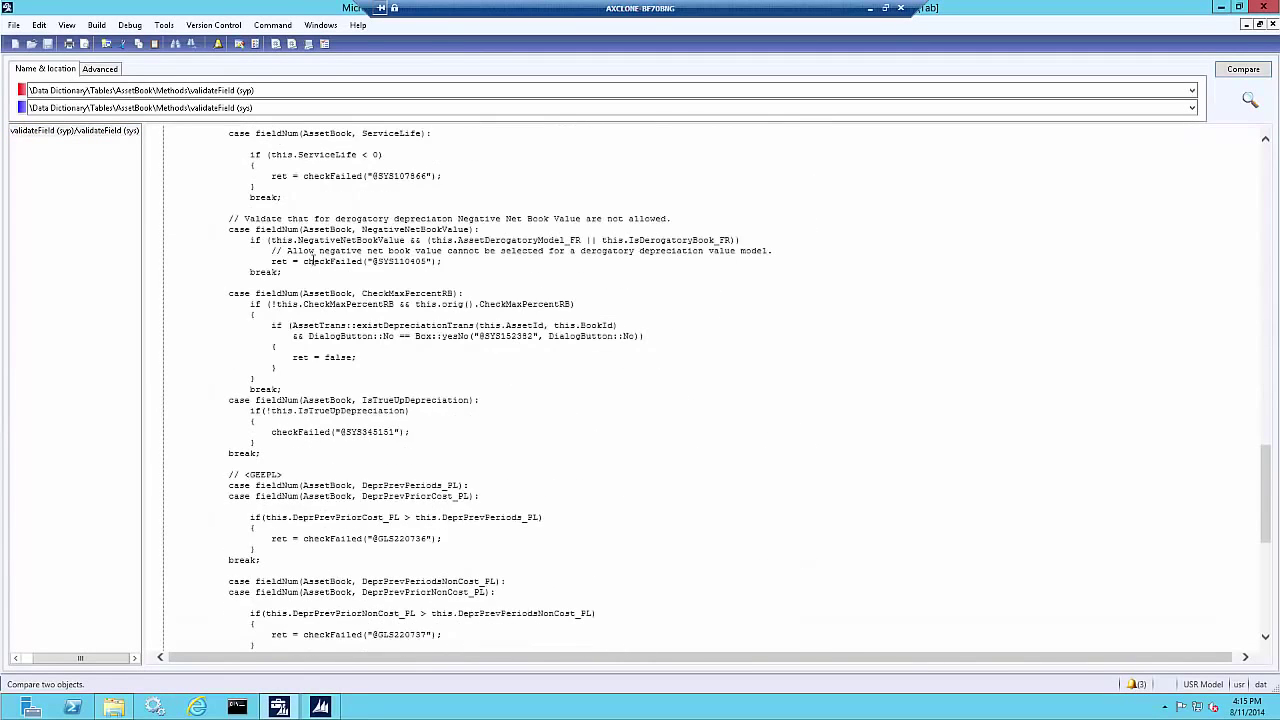
{"action": "scroll", "coordinate": [312, 260], "scroll_direction": "down", "scroll_amount": 14}
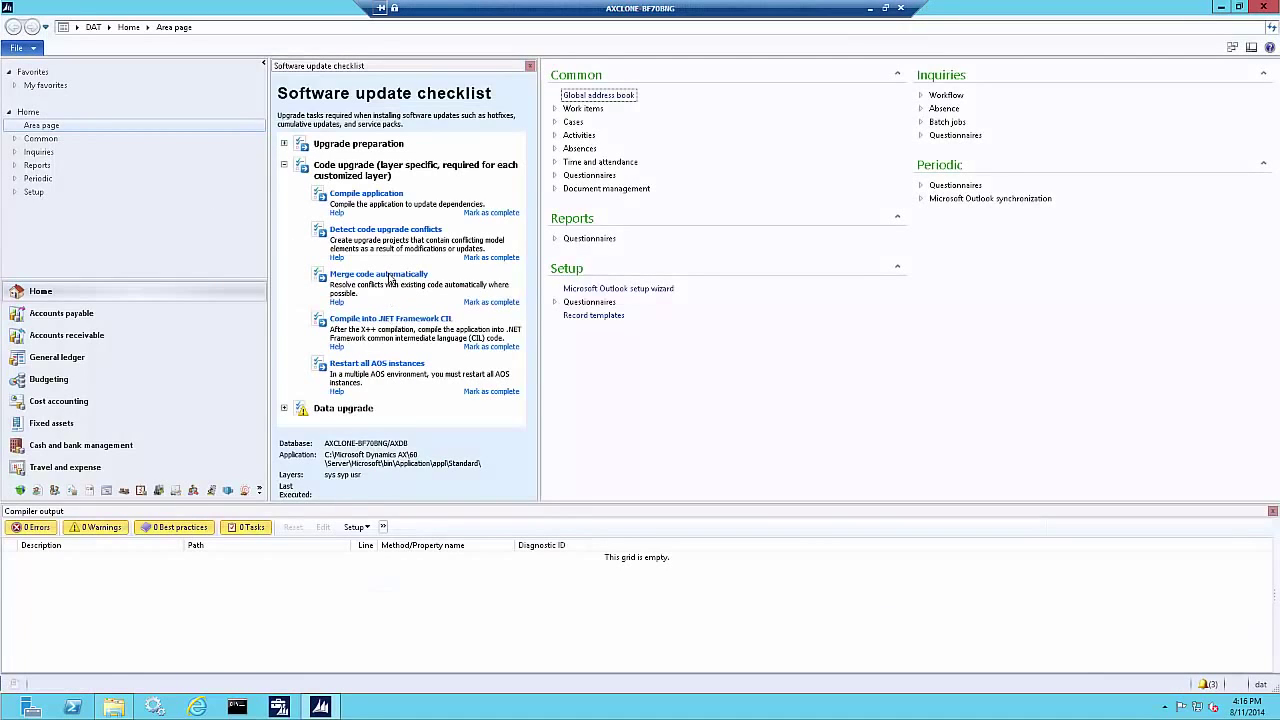
- Run Merge code automatically from the checklist and accept the code-change warning
{"action": "left_click", "coordinate": [393, 282]}
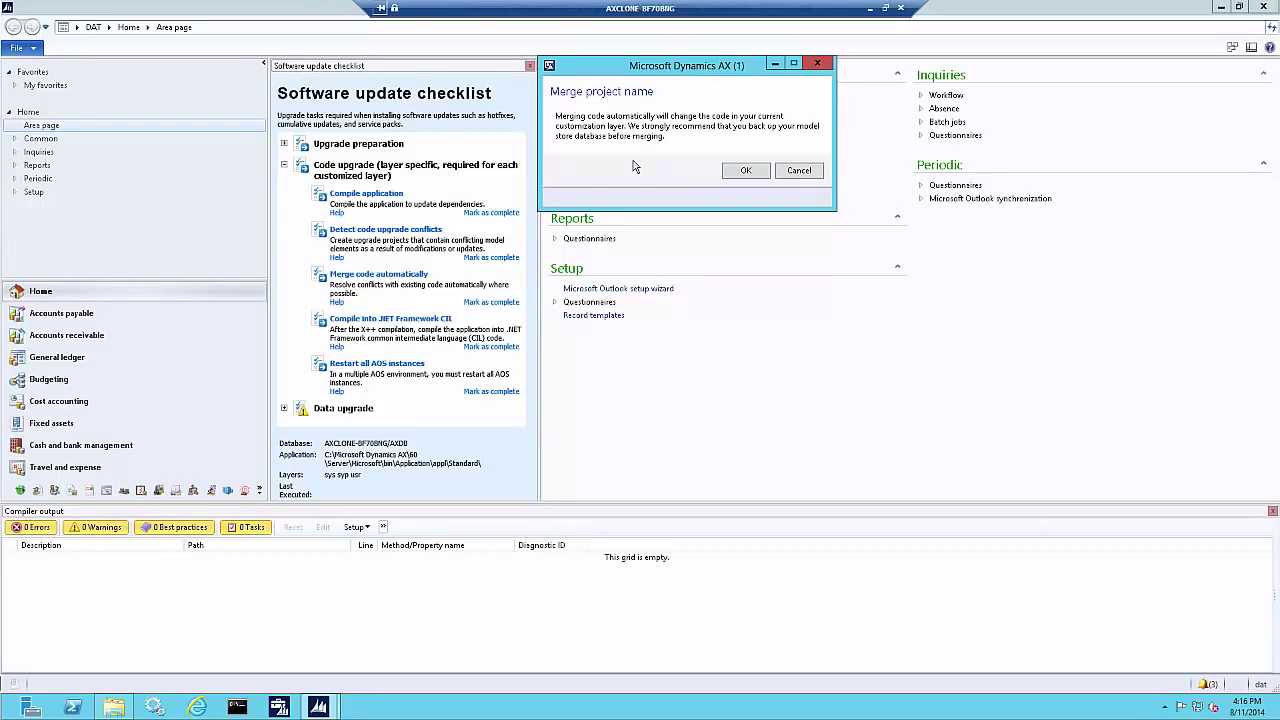
{"action": "left_click", "coordinate": [733, 172]}
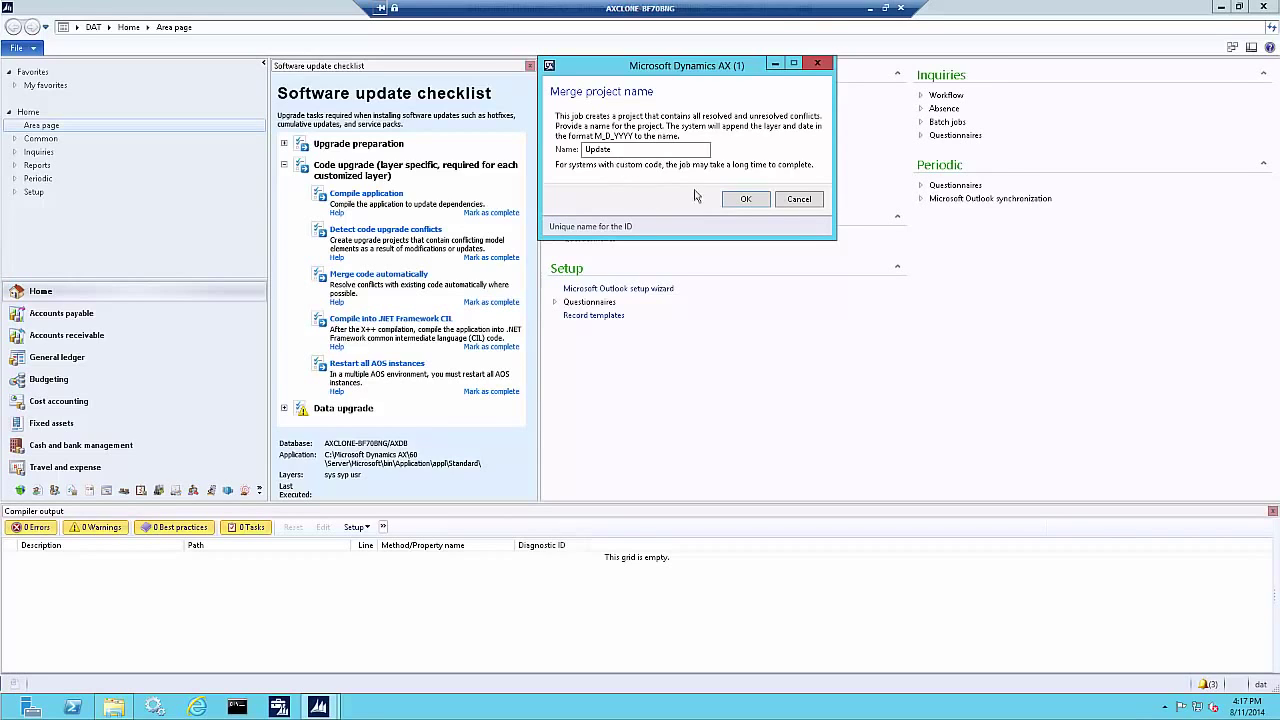
- Confirm merge project name Update and expand AssetDepBook's methods under Merged changes
{"action": "left_click", "coordinate": [745, 200]}
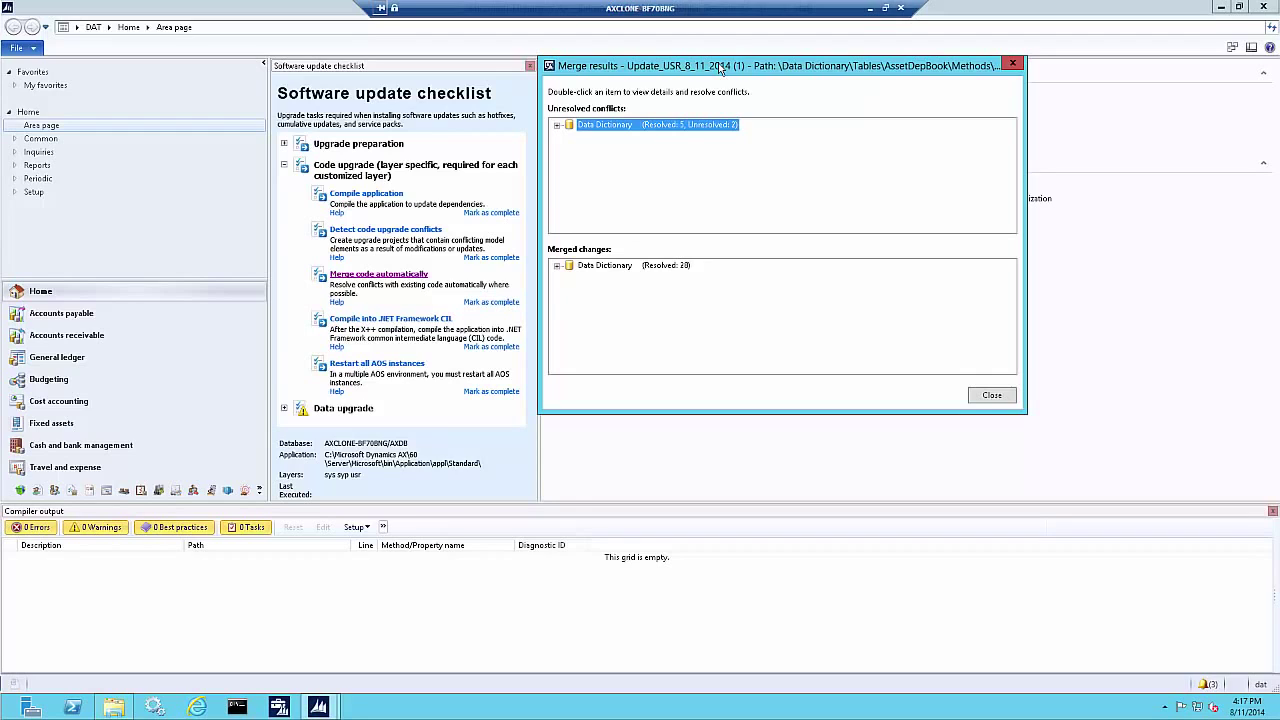
{"action": "left_click_drag", "start_coordinate": [720, 68], "coordinate": [735, 158]}
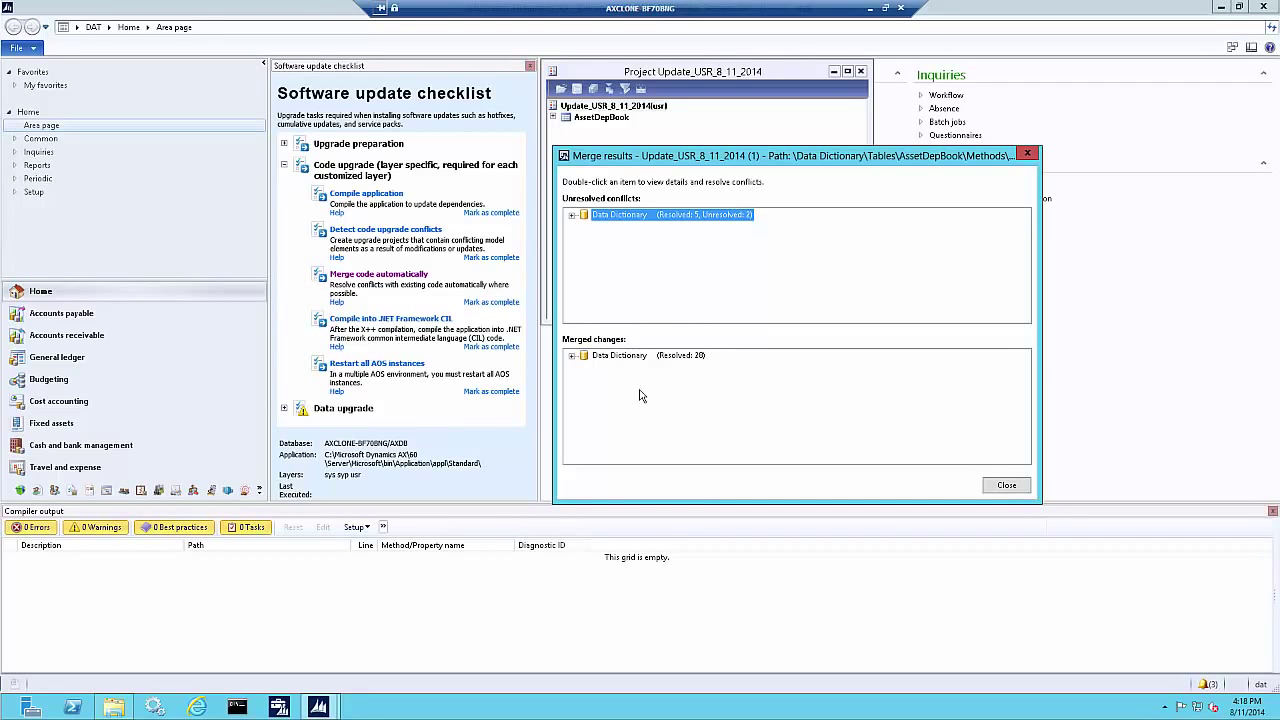
{"action": "left_click", "coordinate": [573, 362]}
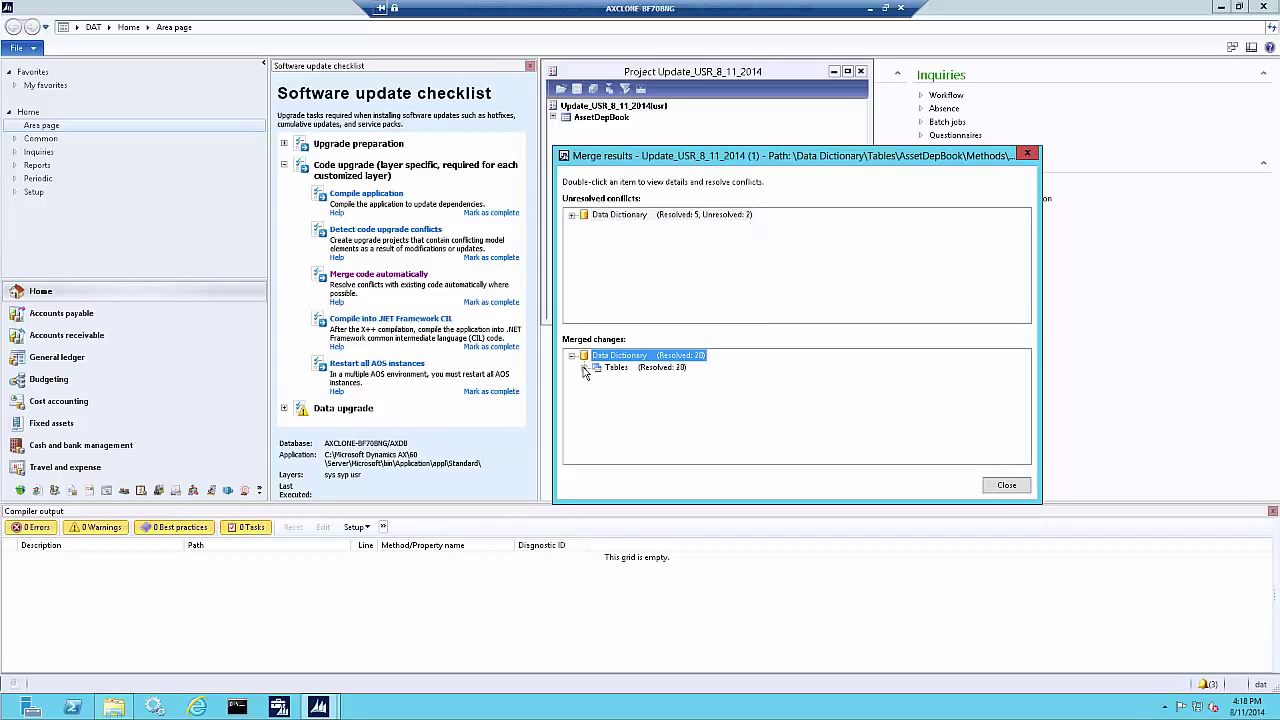
{"action": "left_click", "coordinate": [585, 367]}
{"action": "left_click", "coordinate": [597, 380]}
{"action": "left_click", "coordinate": [610, 391]}
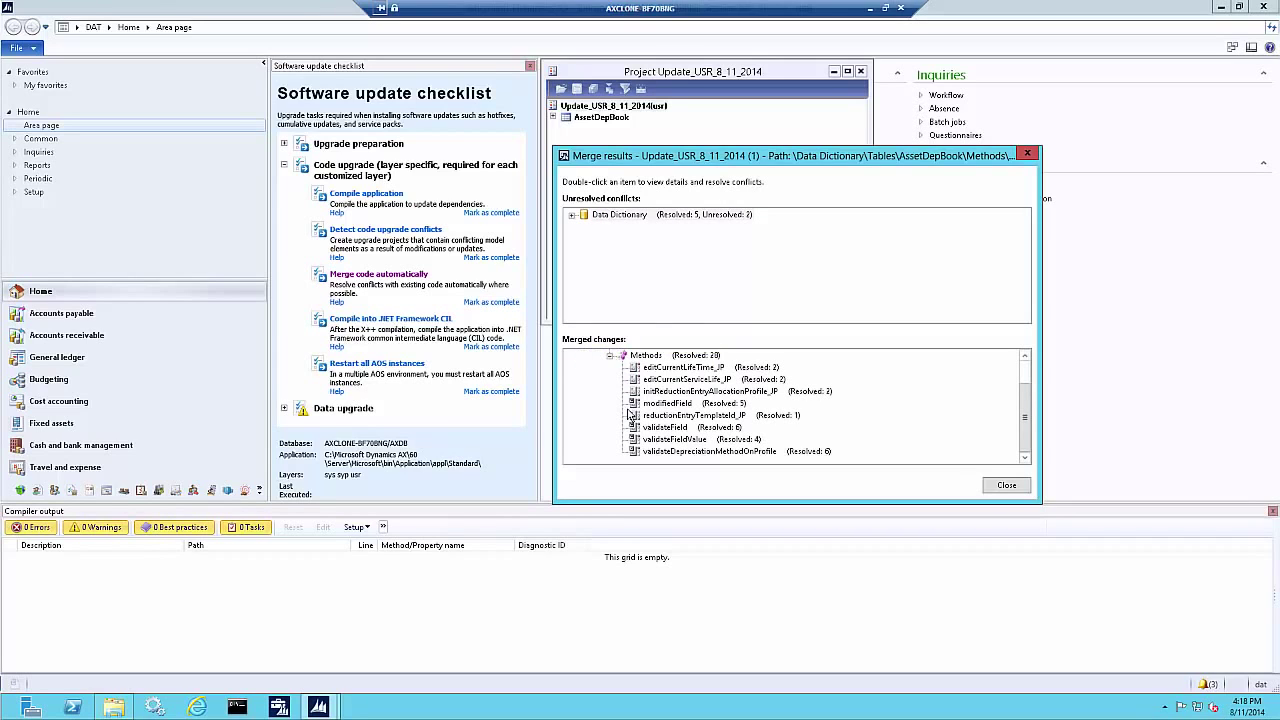
- Expand AssetDepBook under Unresolved conflicts to show initFromAssetGroupDepBookSetup, then select merged validateField
{"action": "left_click", "coordinate": [572, 215]}
{"action": "left_click", "coordinate": [584, 227]}
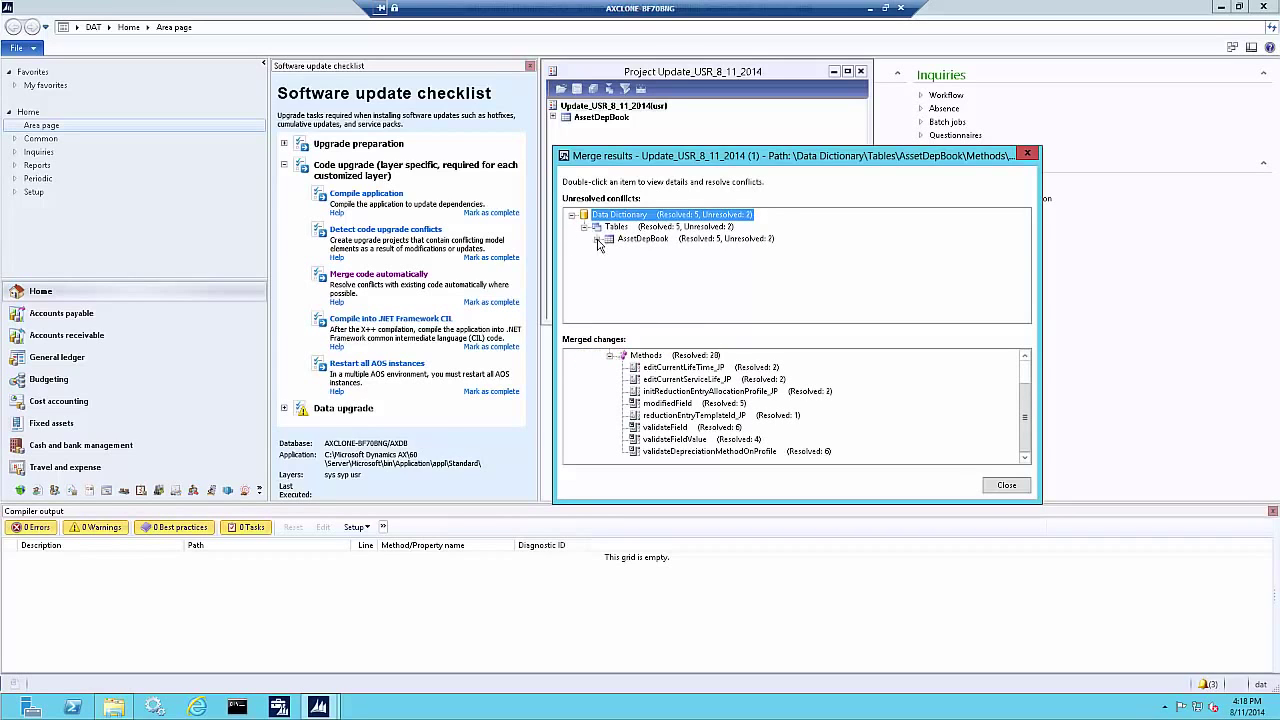
{"action": "left_click", "coordinate": [597, 239]}
{"action": "left_click", "coordinate": [610, 251]}
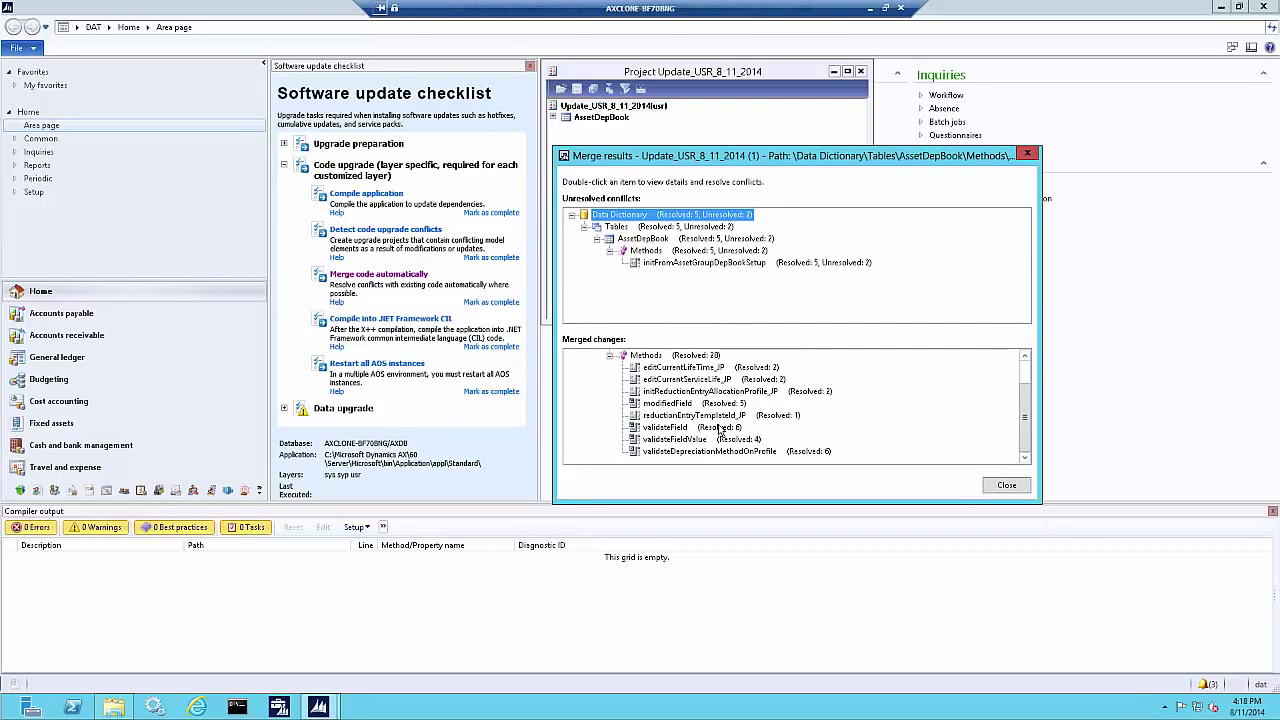
{"action": "left_click", "coordinate": [678, 430]}
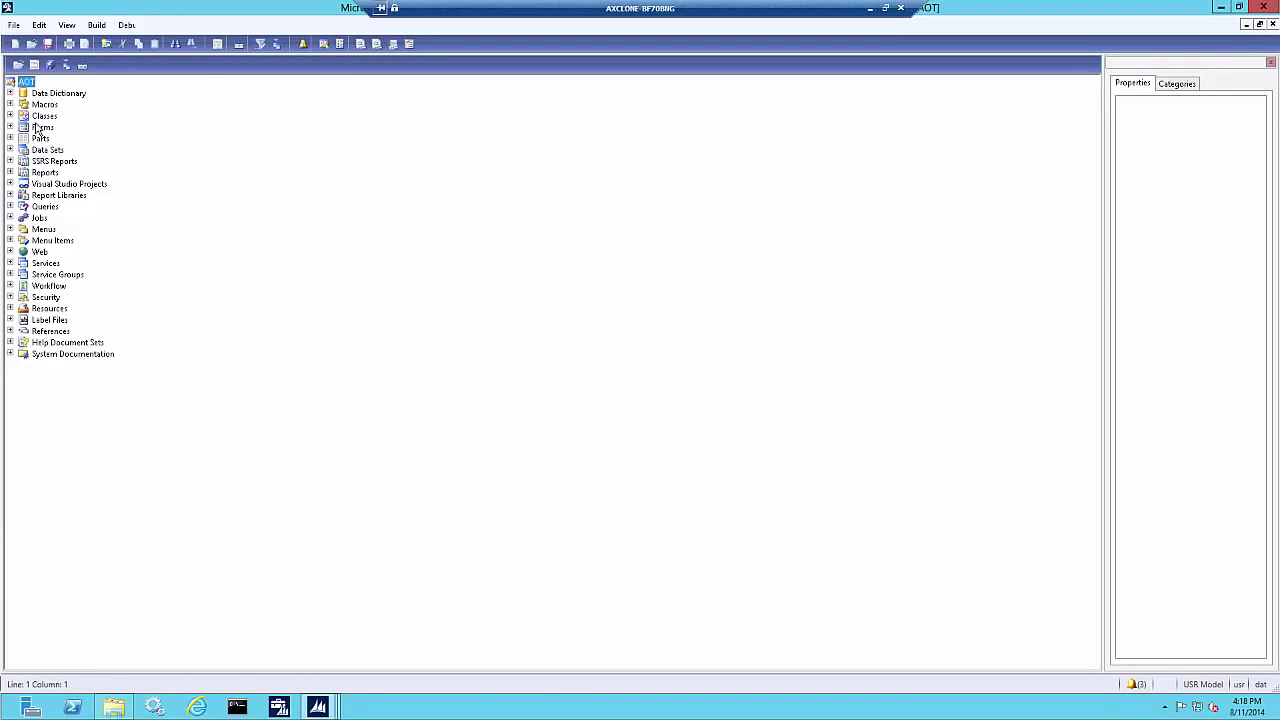
- In the AOT, expand Data Dictionary > Tables > AssetDepBook > Methods
{"action": "mouse_move", "coordinate": [318, 707]}
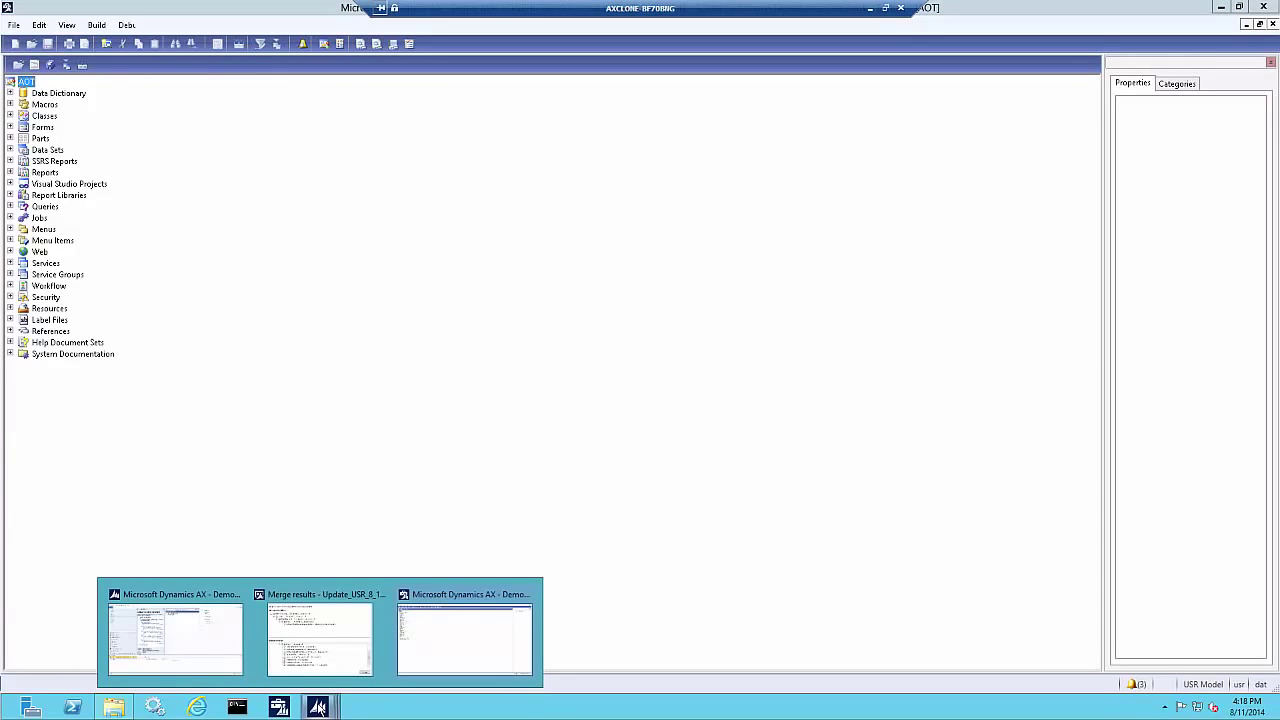
{"action": "left_click", "coordinate": [431, 651]}
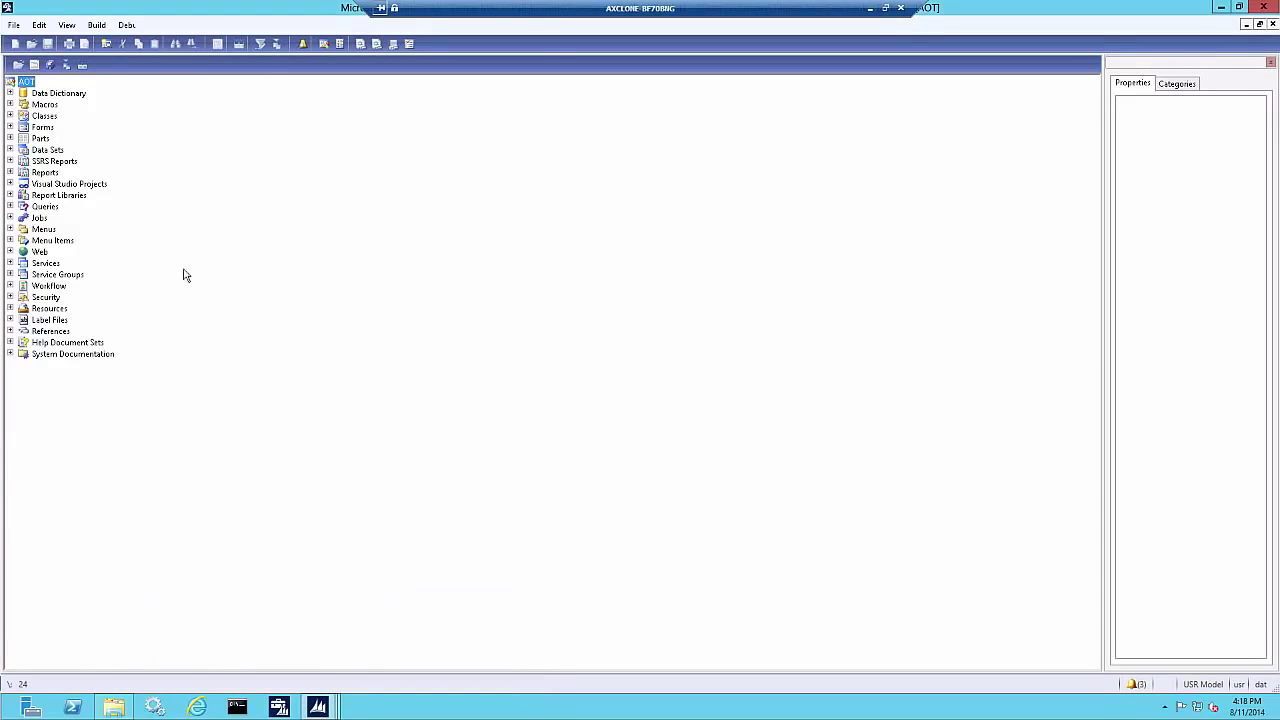
{"action": "left_click", "coordinate": [10, 93]}
{"action": "left_click", "coordinate": [23, 105]}
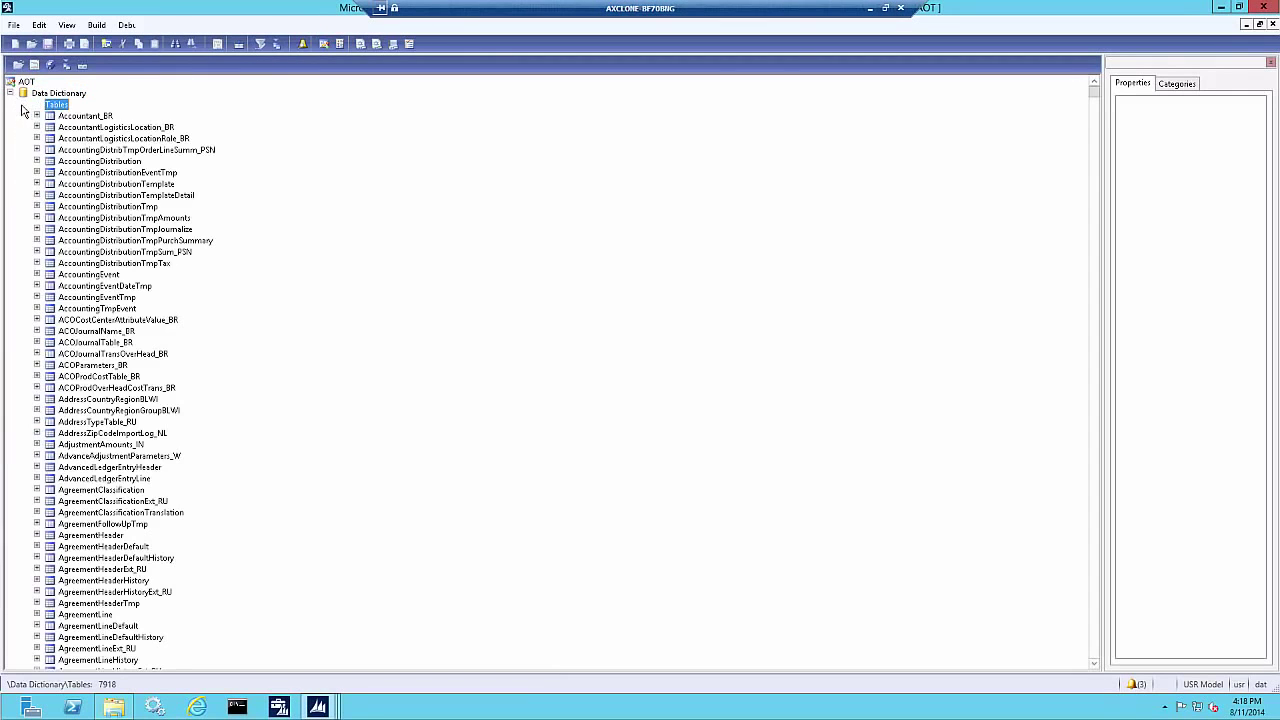
{"action": "scroll", "coordinate": [80, 530], "scroll_direction": "down", "scroll_amount": 20}
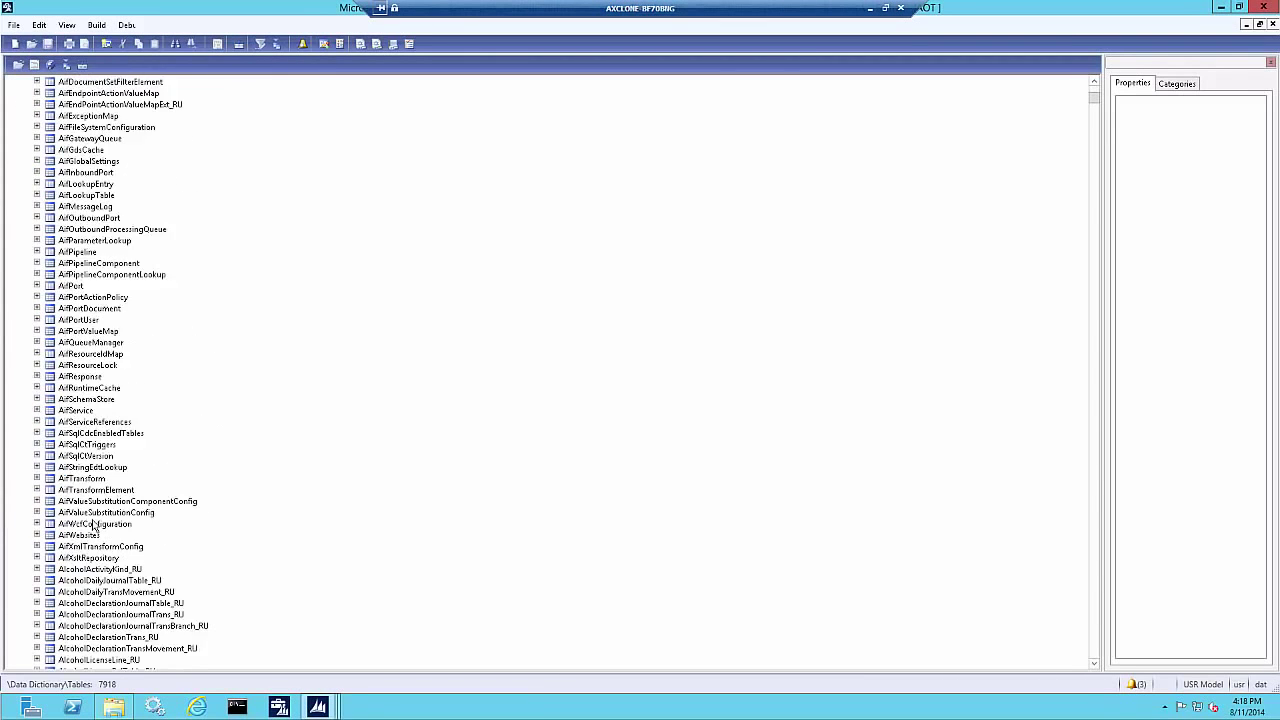
{"action": "scroll", "coordinate": [93, 527], "scroll_direction": "down", "scroll_amount": 20}
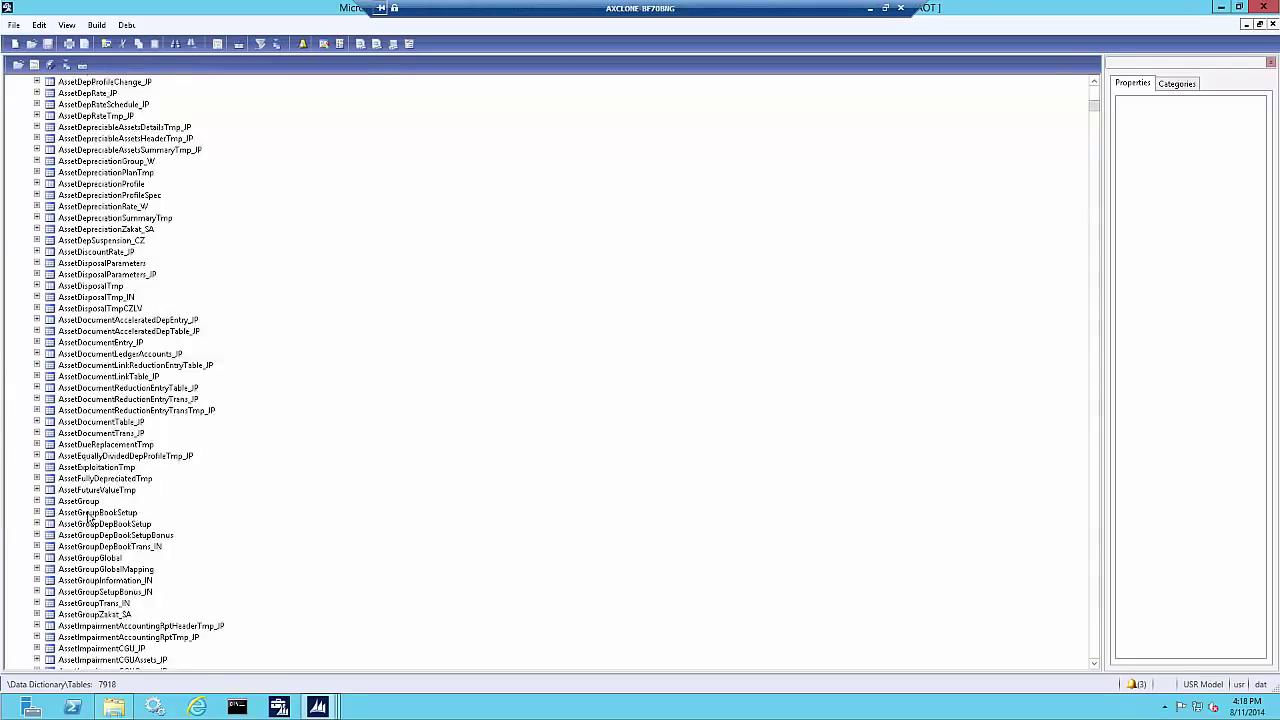
{"action": "scroll", "coordinate": [90, 515], "scroll_direction": "down", "scroll_amount": 20}
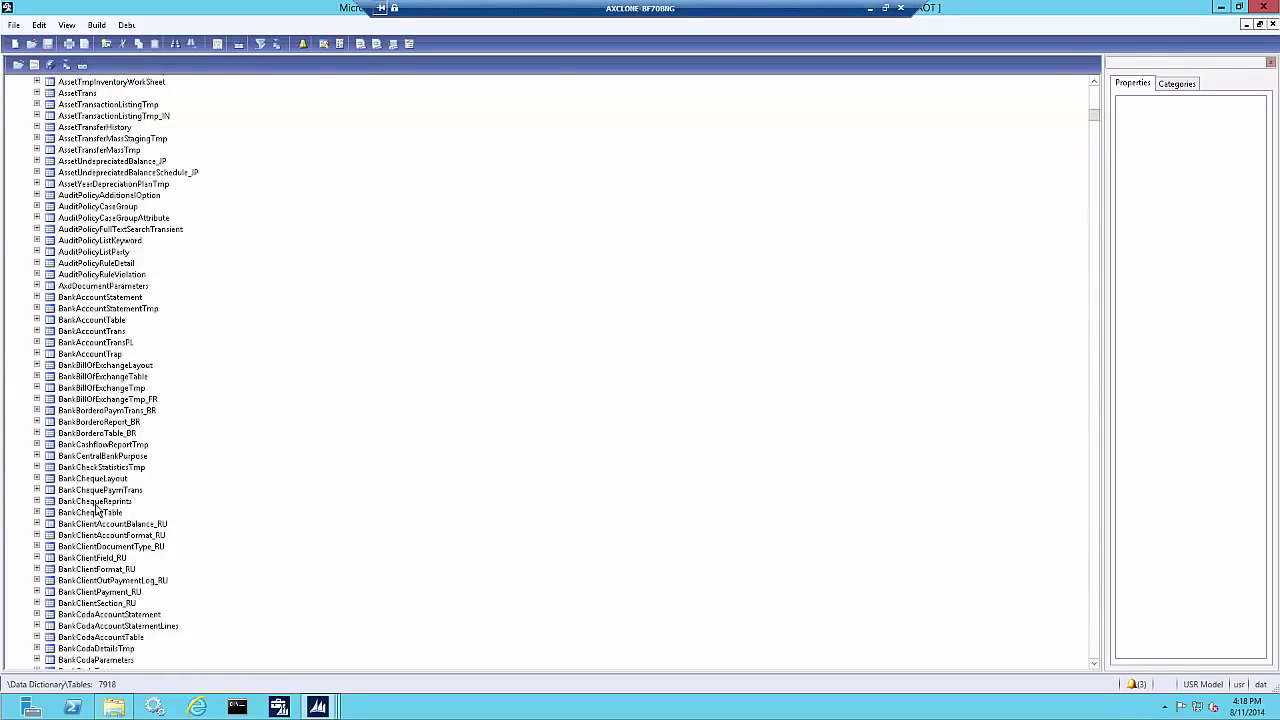
{"action": "scroll", "coordinate": [86, 512], "scroll_direction": "down", "scroll_amount": 10}
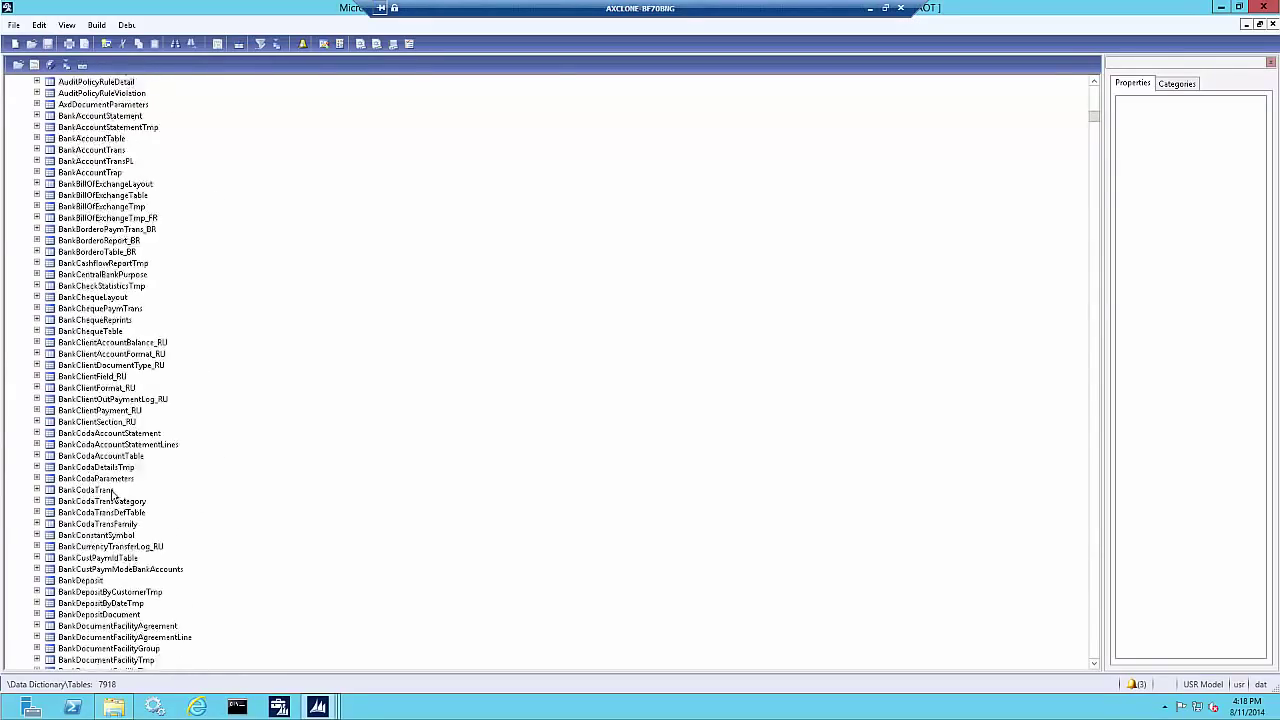
{"action": "scroll", "coordinate": [112, 493], "scroll_direction": "up", "scroll_amount": 20}
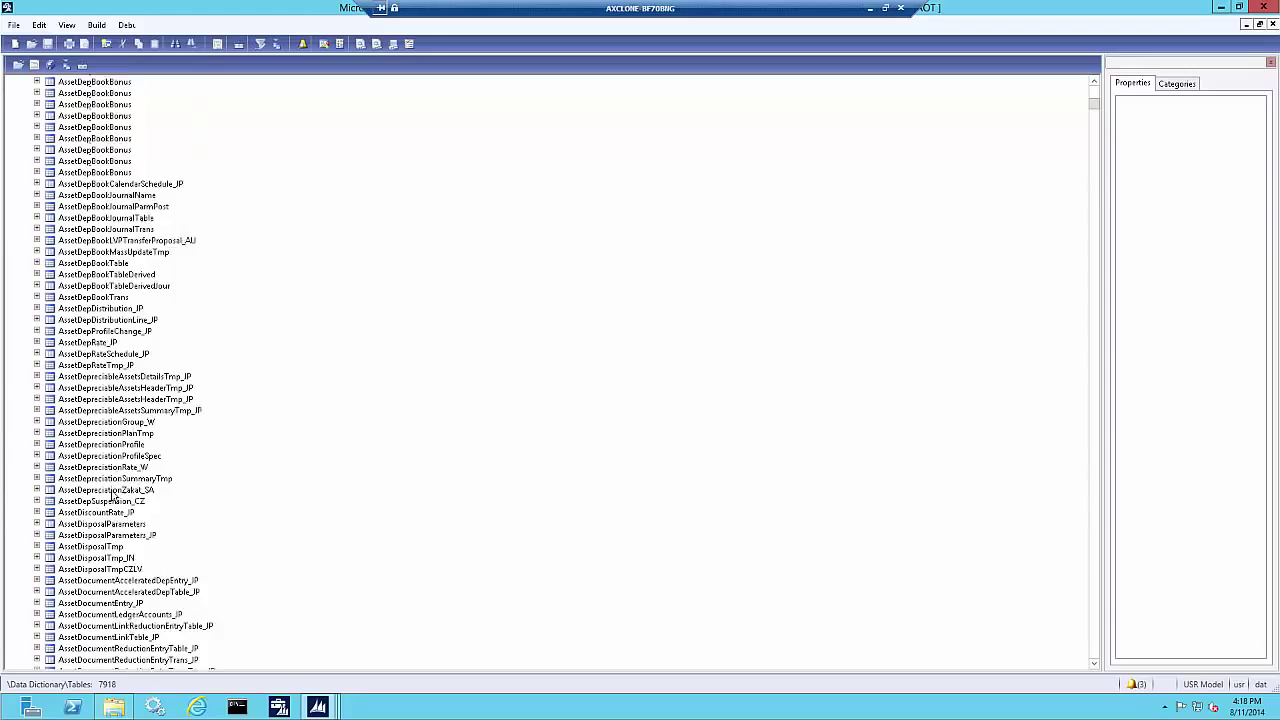
{"action": "scroll", "coordinate": [112, 500], "scroll_direction": "up", "scroll_amount": 14}
{"action": "left_click", "coordinate": [37, 455]}
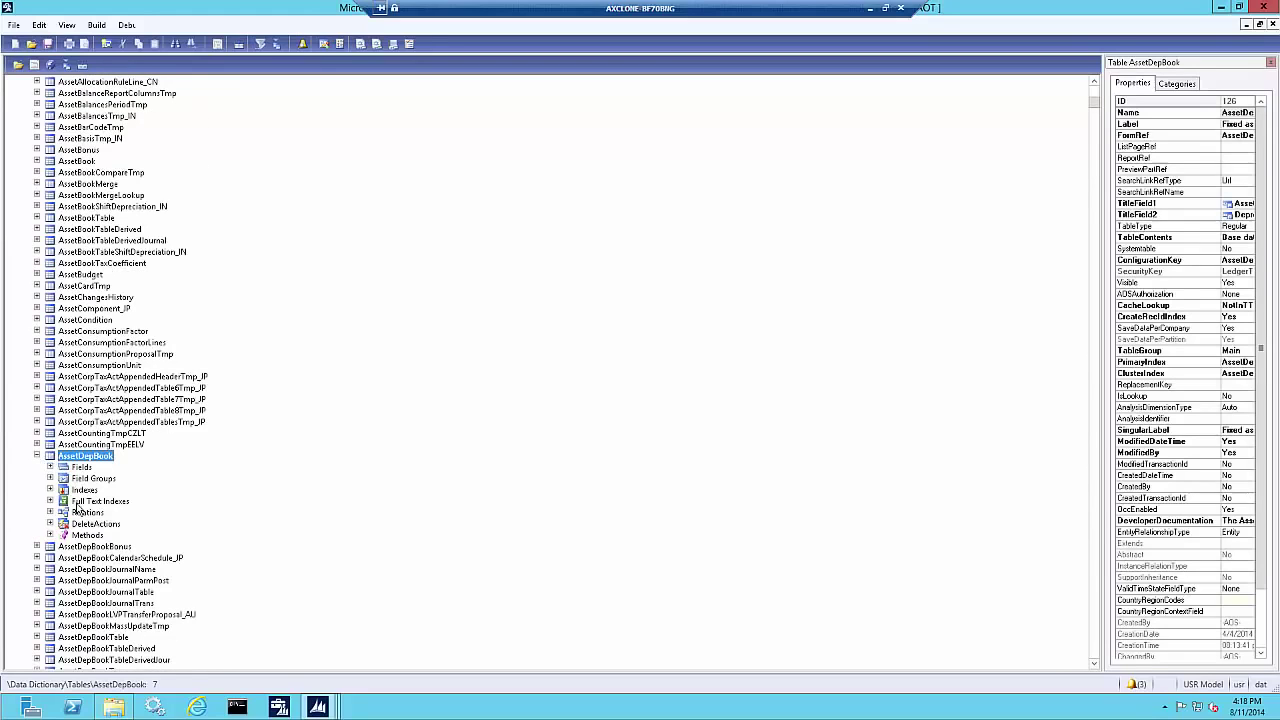
{"action": "left_click", "coordinate": [50, 535]}
{"action": "scroll", "coordinate": [120, 522], "scroll_direction": "down", "scroll_amount": 10}
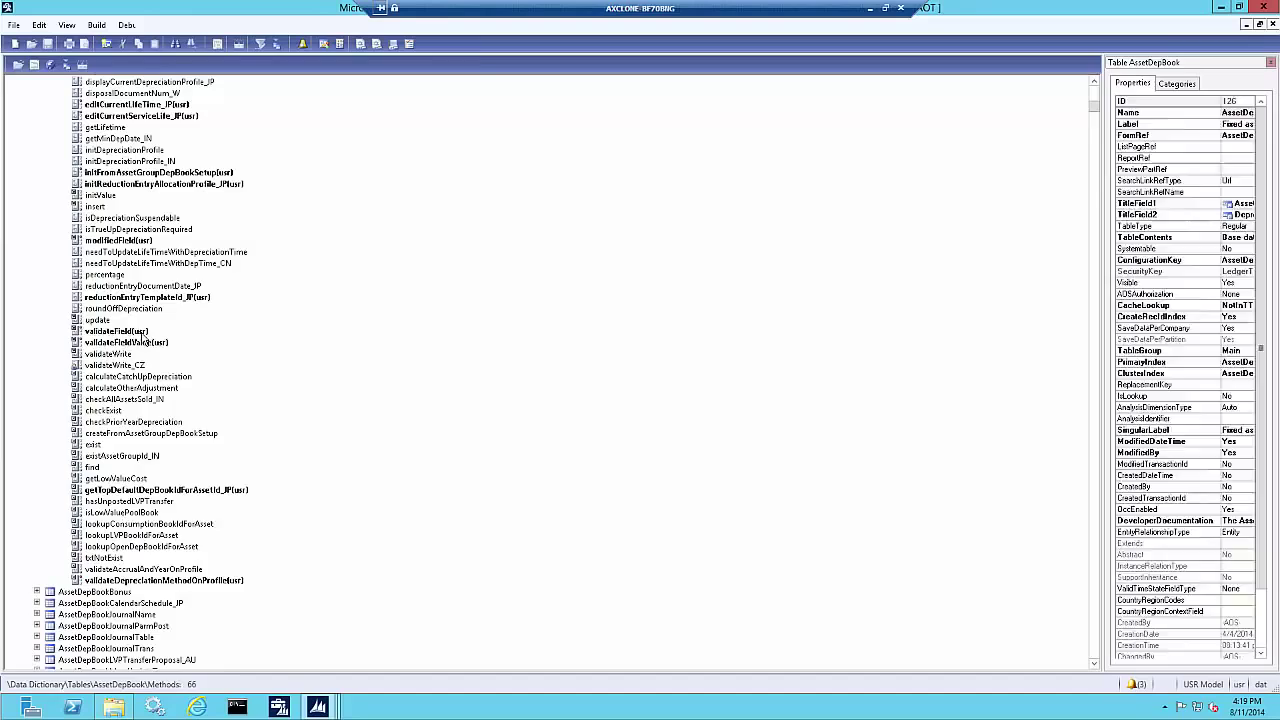
- Open AssetDepBook's validateField in the X++ editor and scroll through its merged code
{"action": "double_click", "coordinate": [143, 336]}
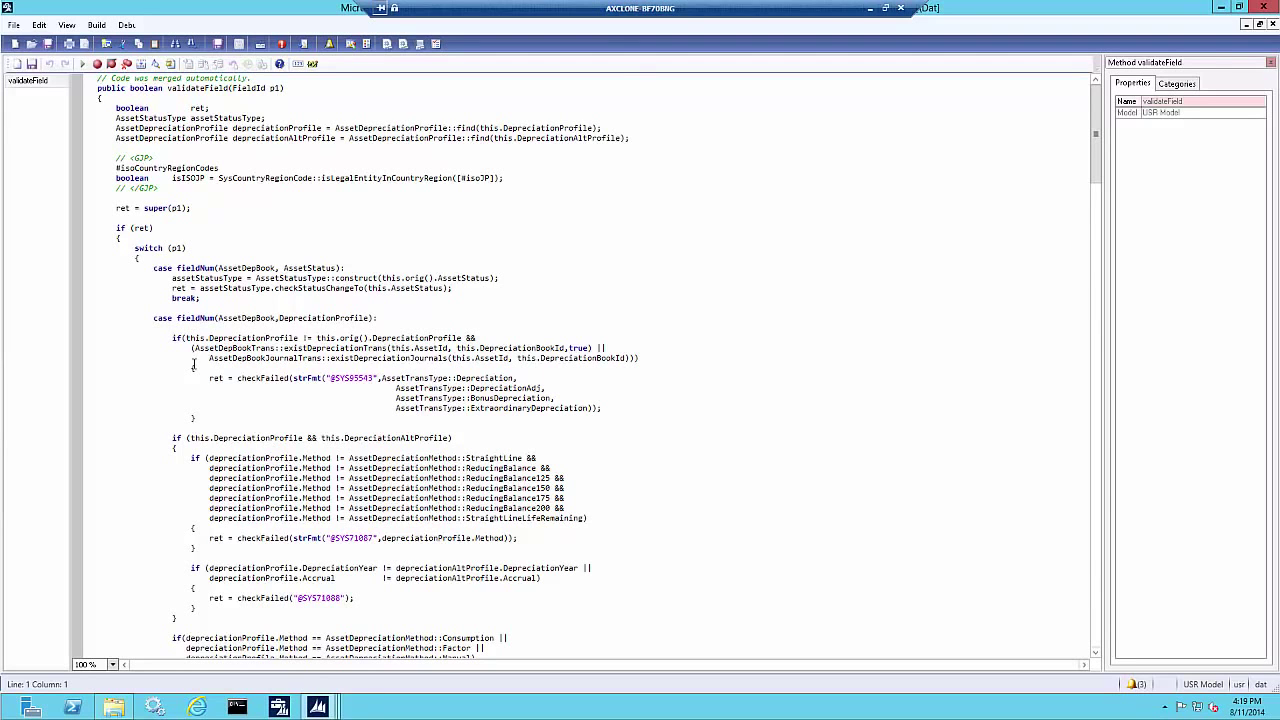
{"action": "scroll", "coordinate": [193, 365], "scroll_direction": "down", "scroll_amount": 14}
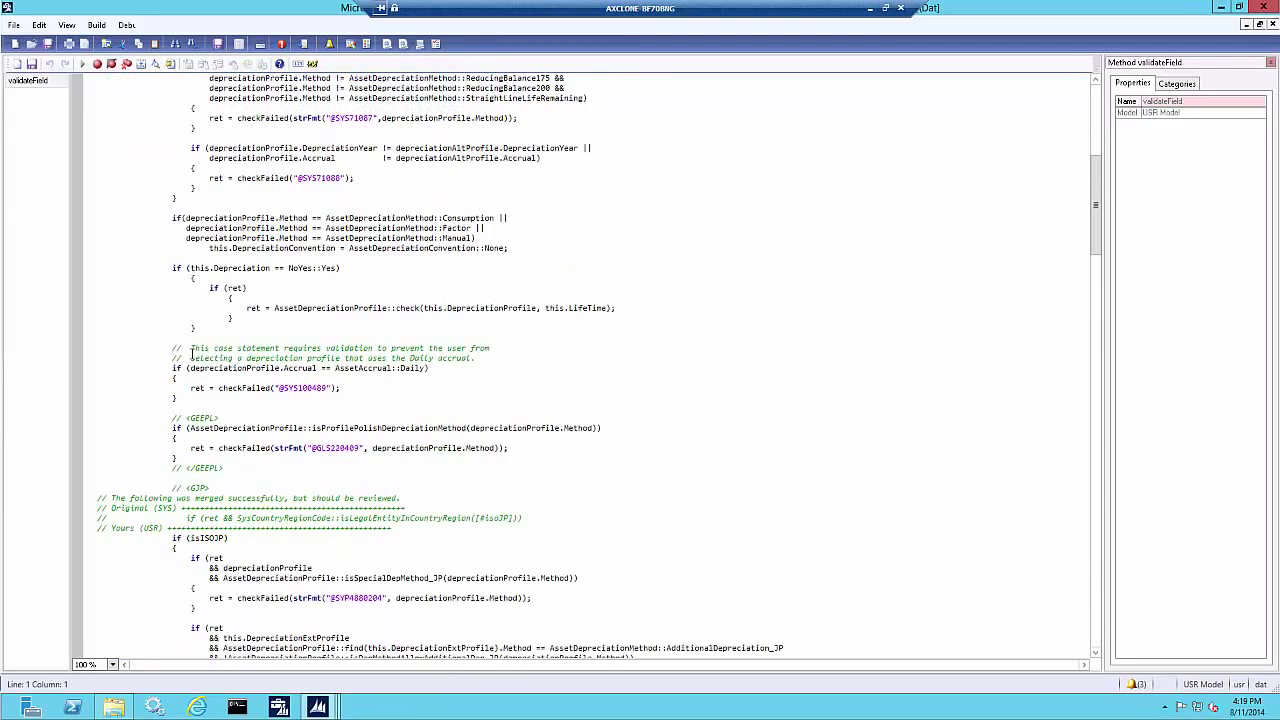
{"action": "scroll", "coordinate": [193, 355], "scroll_direction": "down", "scroll_amount": 3}
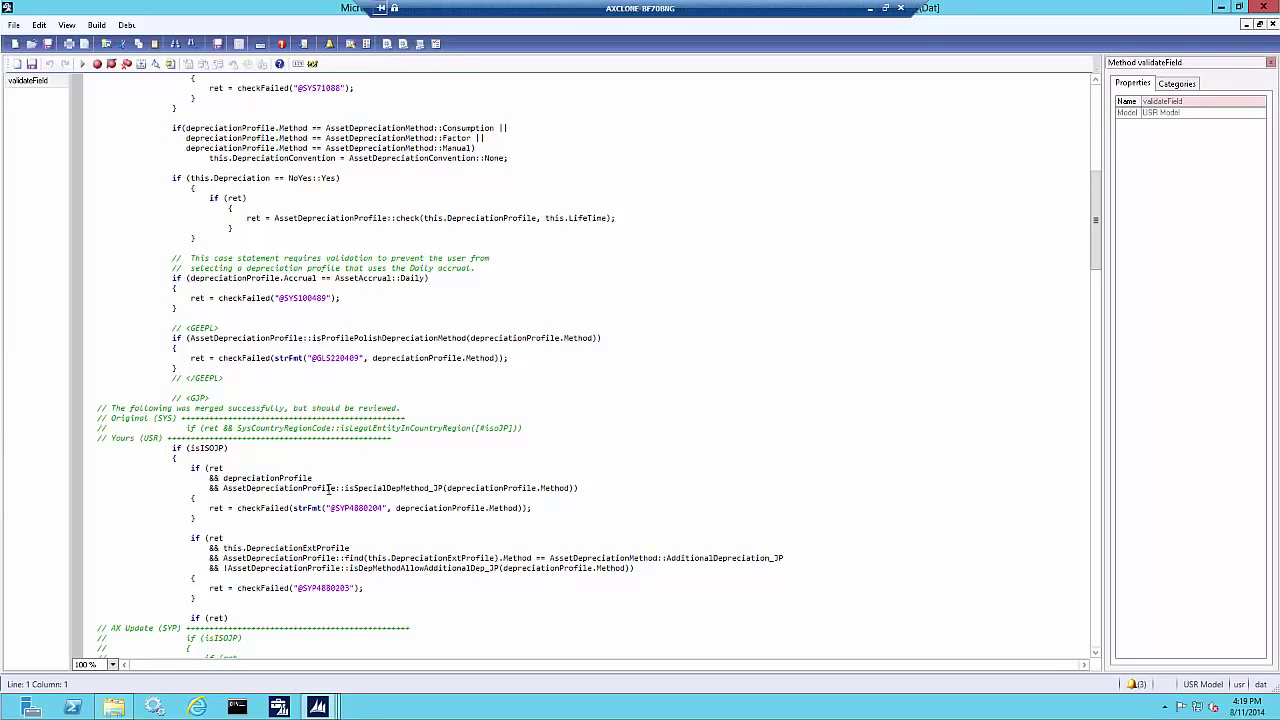
{"action": "scroll", "coordinate": [328, 488], "scroll_direction": "down", "scroll_amount": 6}
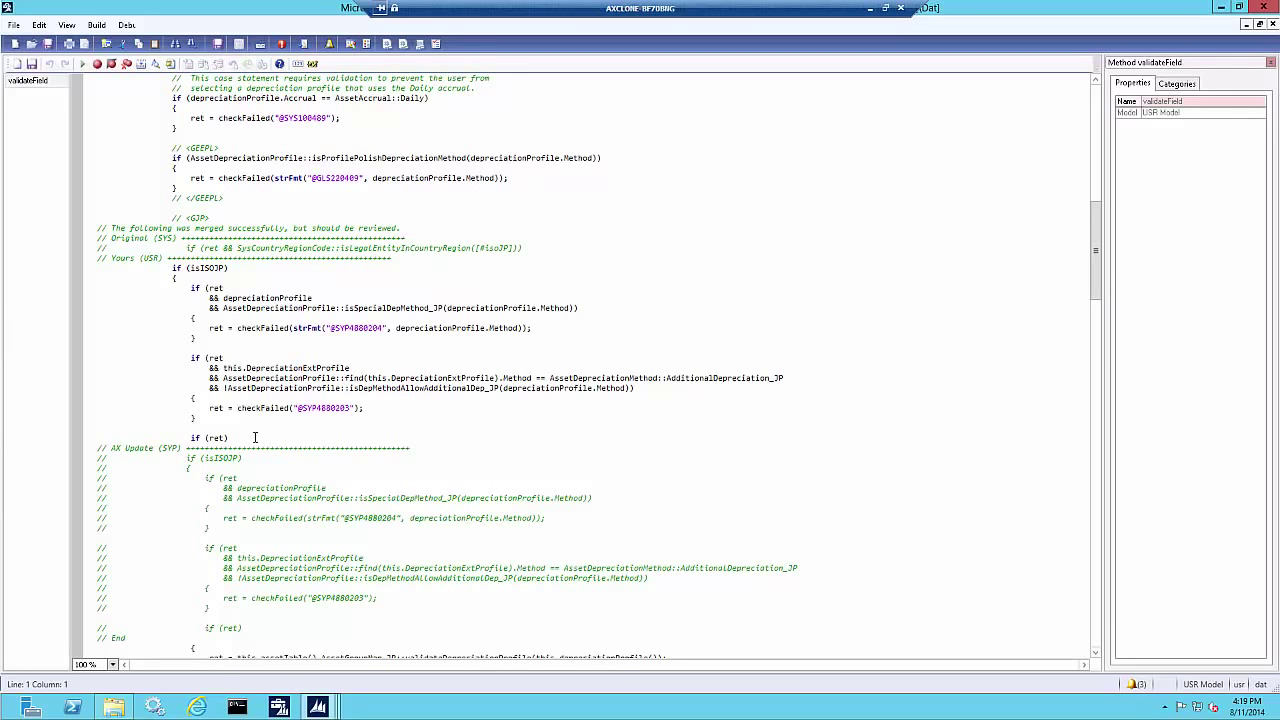
{"action": "scroll", "coordinate": [255, 437], "scroll_direction": "down", "scroll_amount": 5}
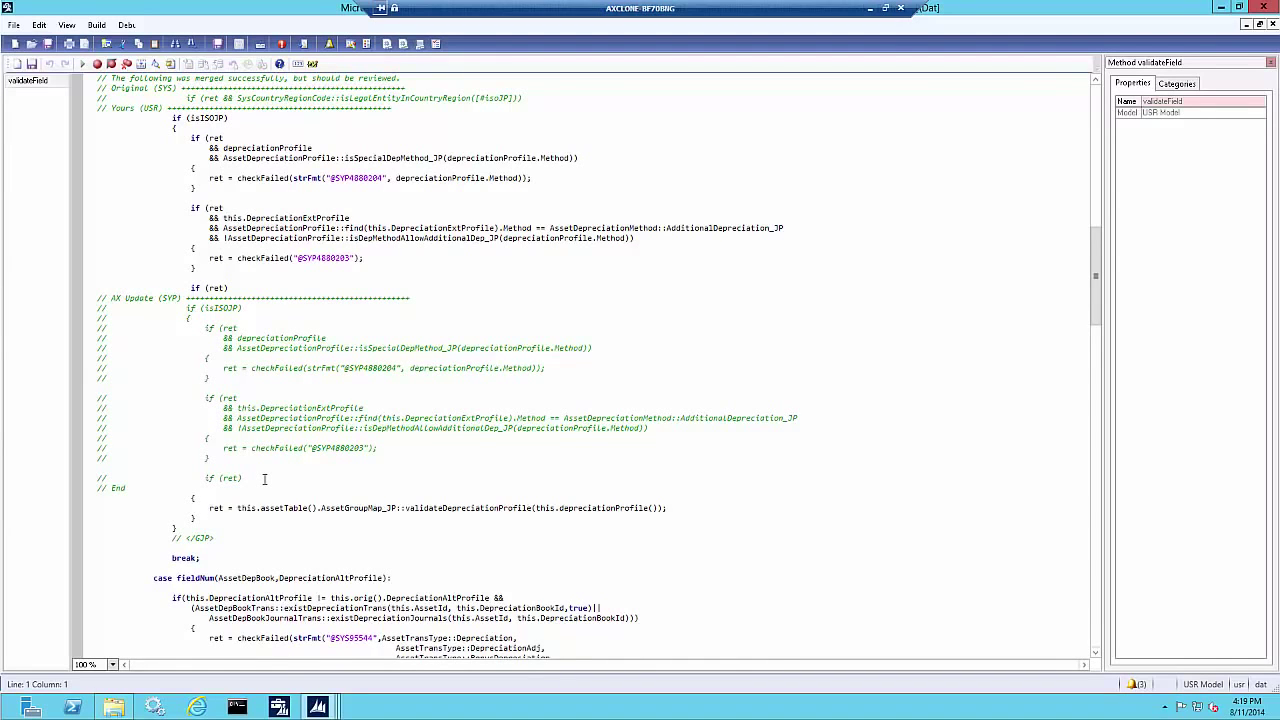
{"action": "scroll", "coordinate": [265, 479], "scroll_direction": "down", "scroll_amount": 5}
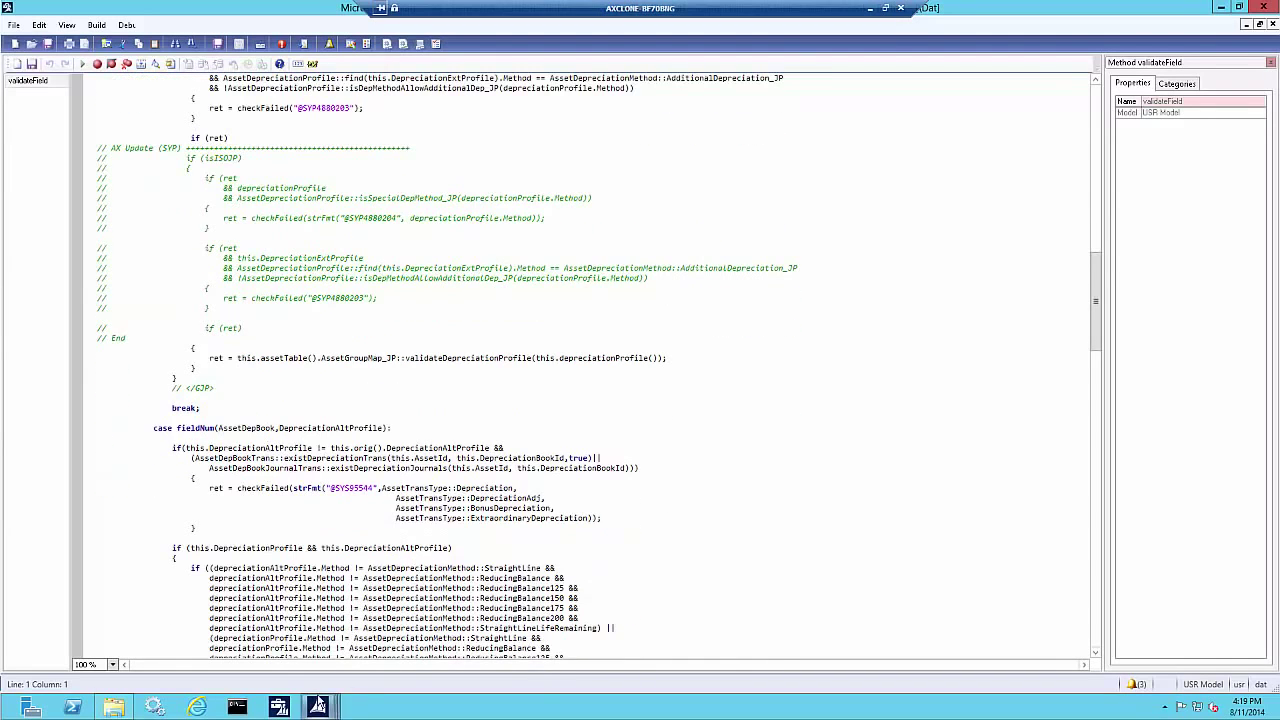
- Inspect initFromAssetGroupDepBookSetup's TODO conflict comparing SYS, USR and SYP country-region checks, then return to Merge results
{"action": "mouse_move", "coordinate": [317, 706]}
{"action": "left_click", "coordinate": [306, 640]}
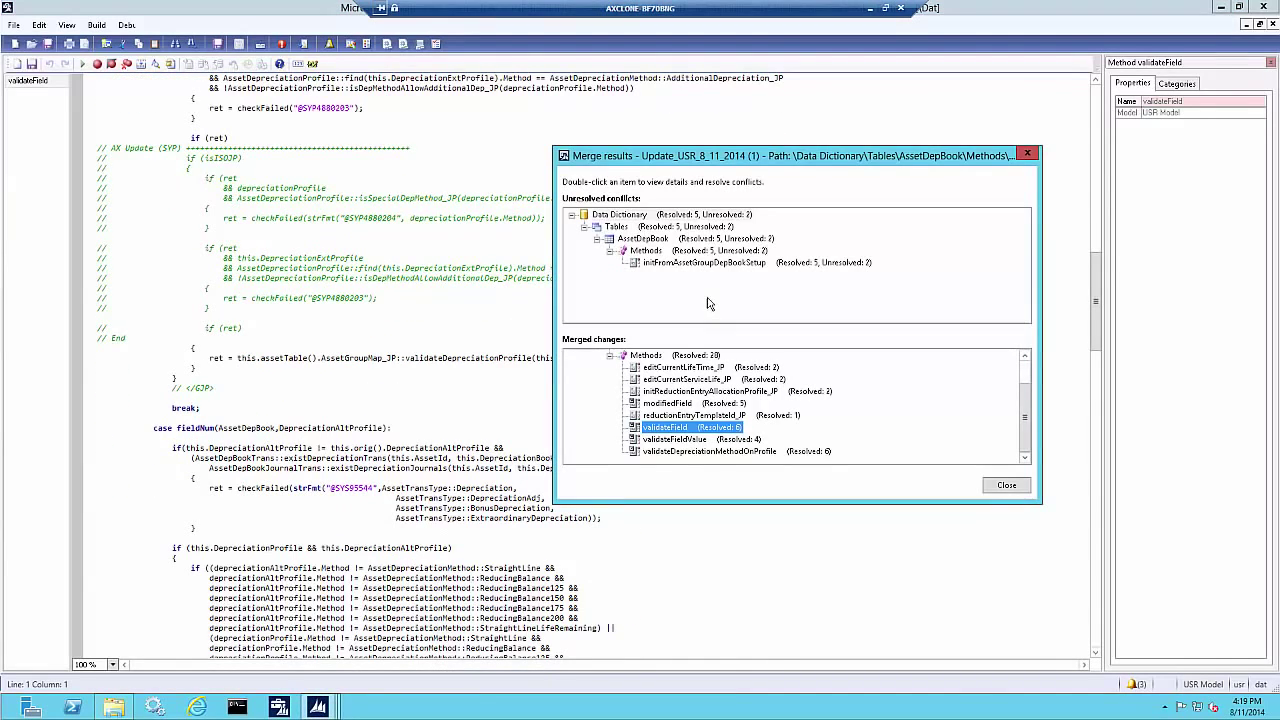
{"action": "left_click", "coordinate": [716, 263]}
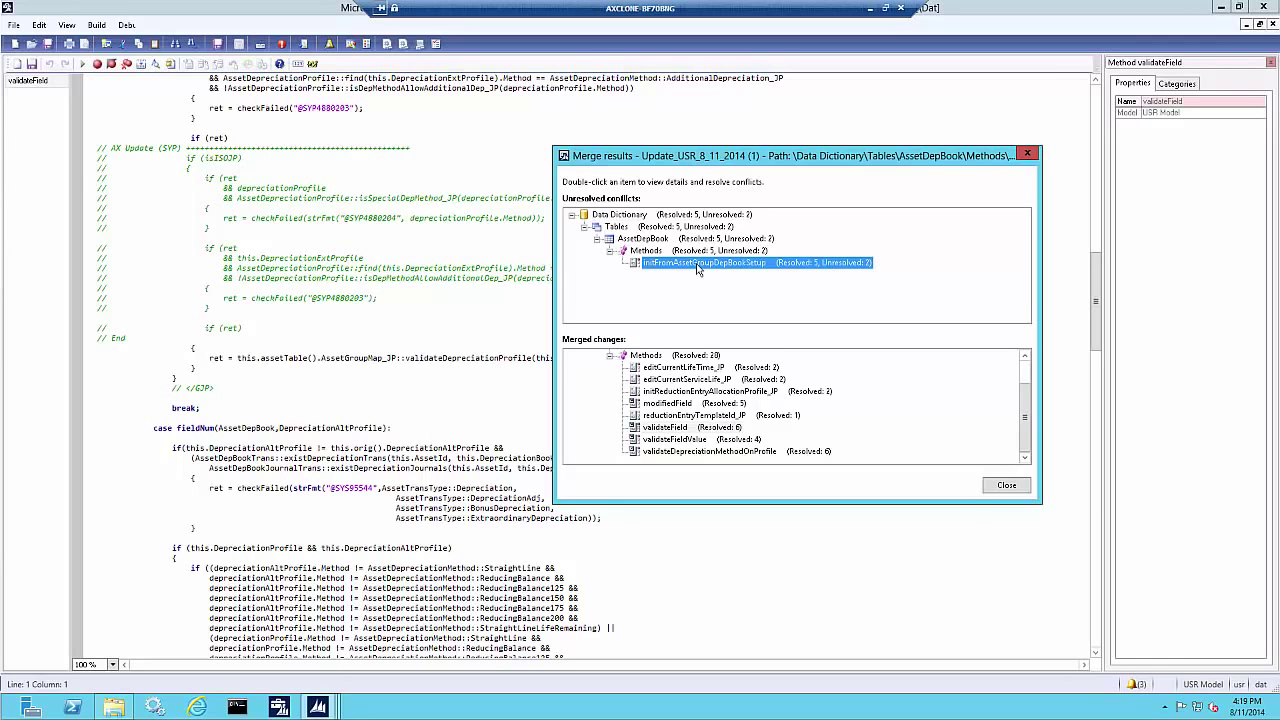
{"action": "double_click", "coordinate": [708, 264]}
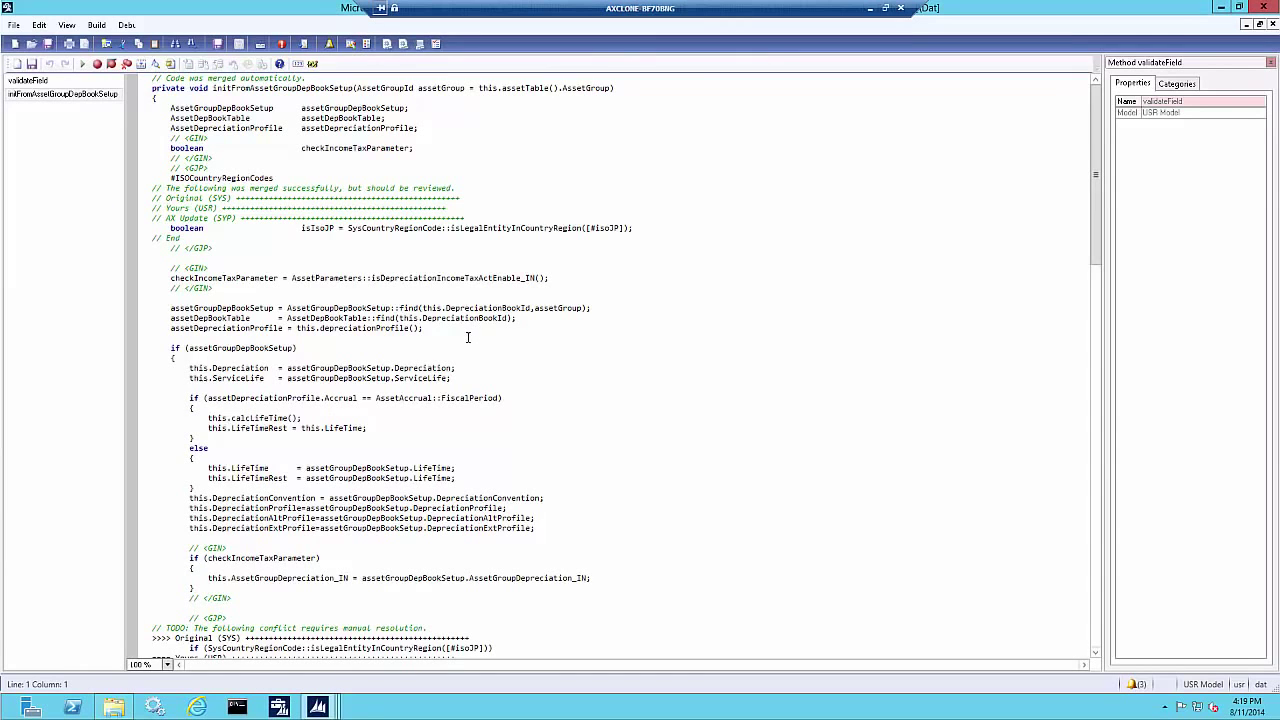
{"action": "scroll", "coordinate": [467, 337], "scroll_direction": "down", "scroll_amount": 7}
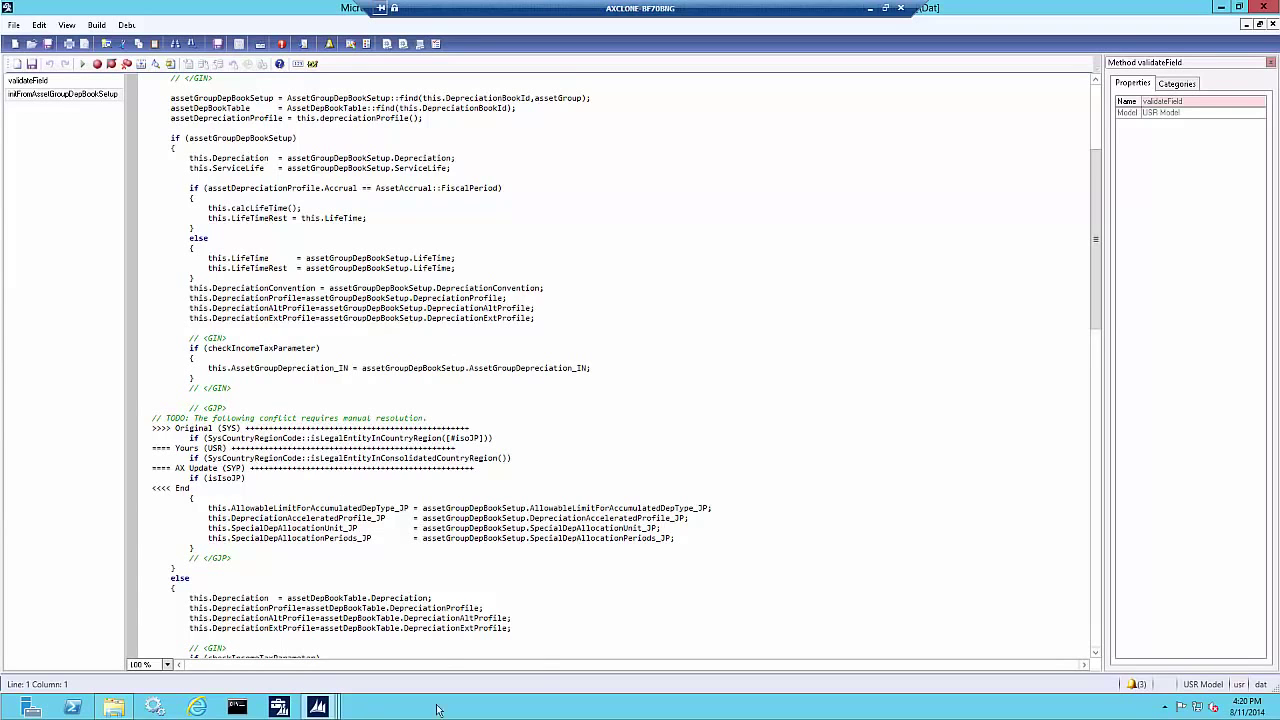
{"action": "mouse_move", "coordinate": [318, 707]}
{"action": "left_click", "coordinate": [320, 632]}
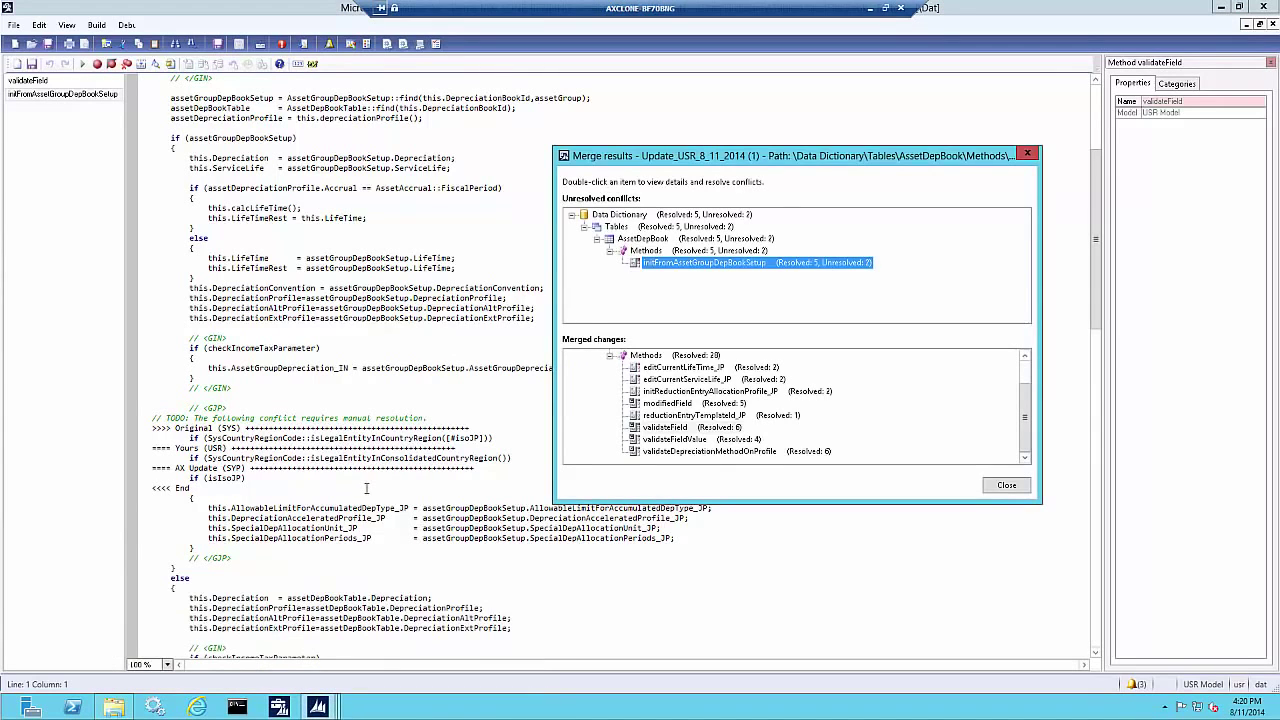